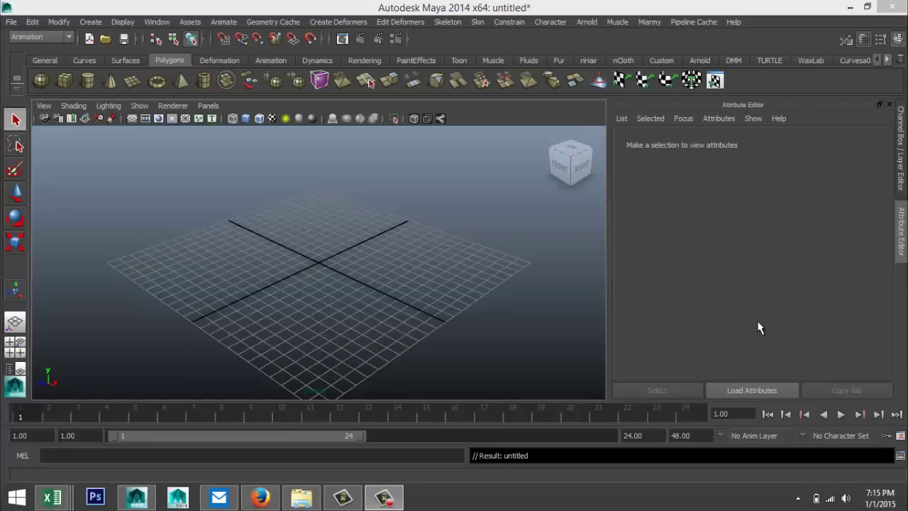
Step: Draw a flat box and a cylinder beside it, and switch to shaded display
mouse_move(346, 341)
left_mouse_down("alt")
mouse_move(367, 339)
mouse_move(358, 342)
left_mouse_up("alt")
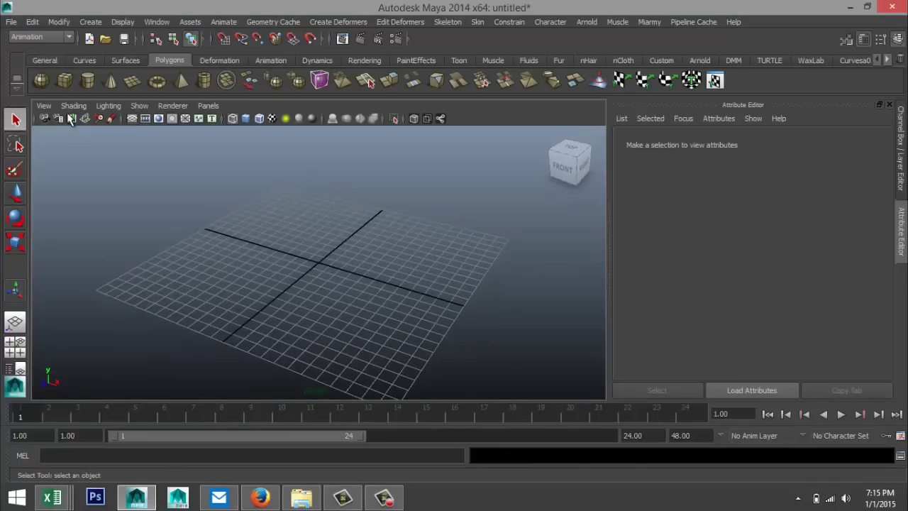
left_click(64, 82)
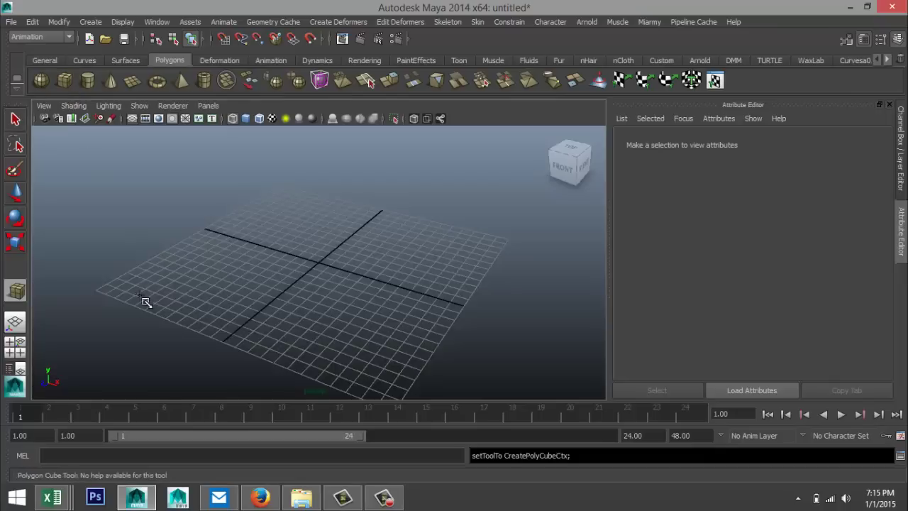
left_click_drag(114, 293, 295, 261)
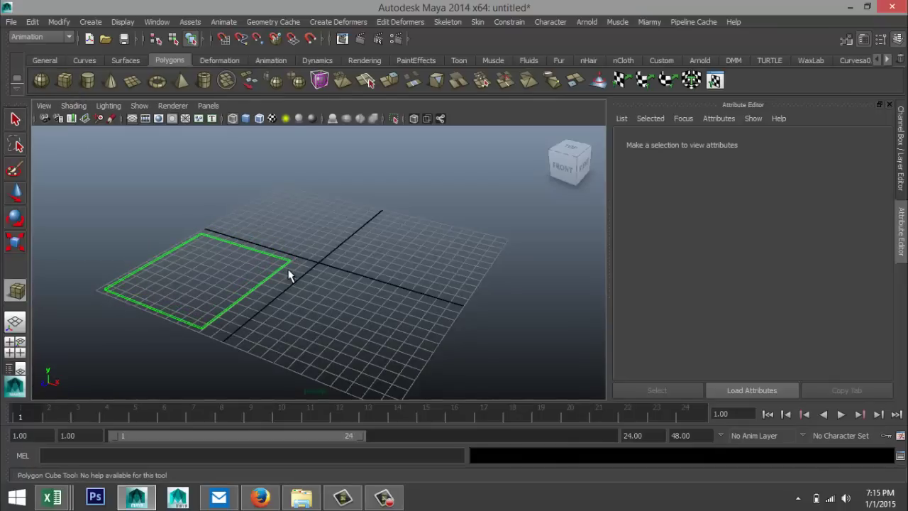
key("5")
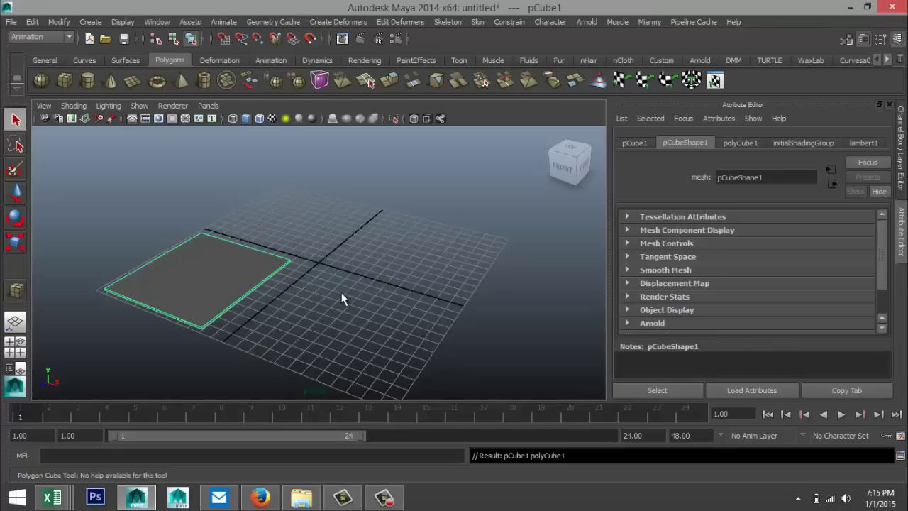
middle_click_drag(341, 299, 310, 290, "alt")
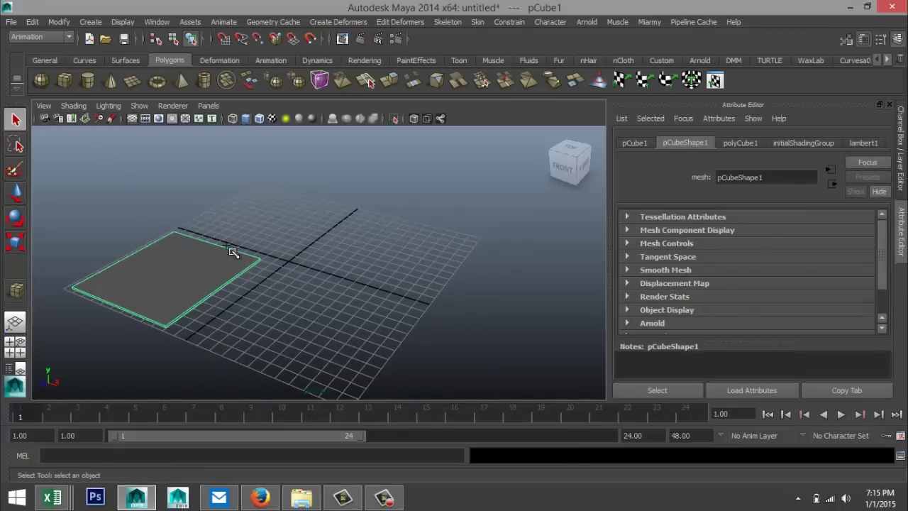
left_click_drag(260, 324, 284, 247)
Step: Draw a sphere beside the cylinder and frame all three objects in view
left_click(39, 81)
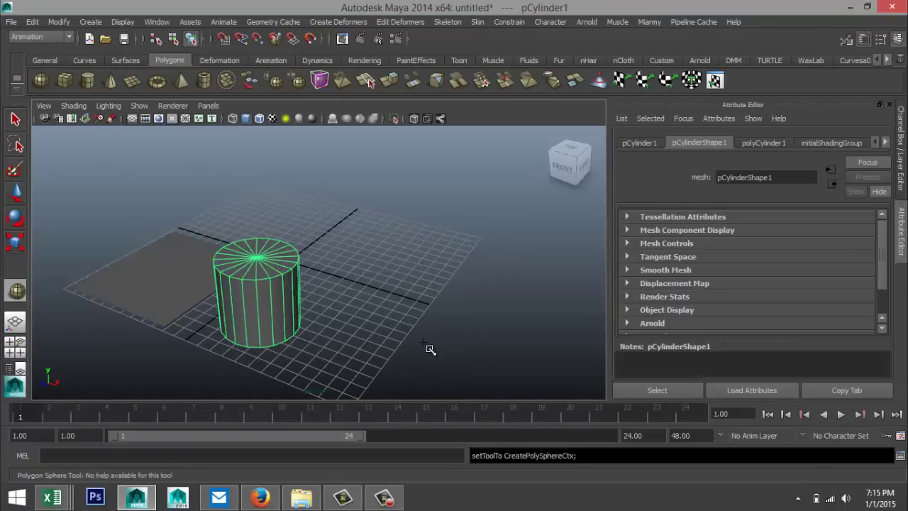
left_click_drag(426, 345, 455, 354)
right_click_drag(454, 353, 481, 348, "alt")
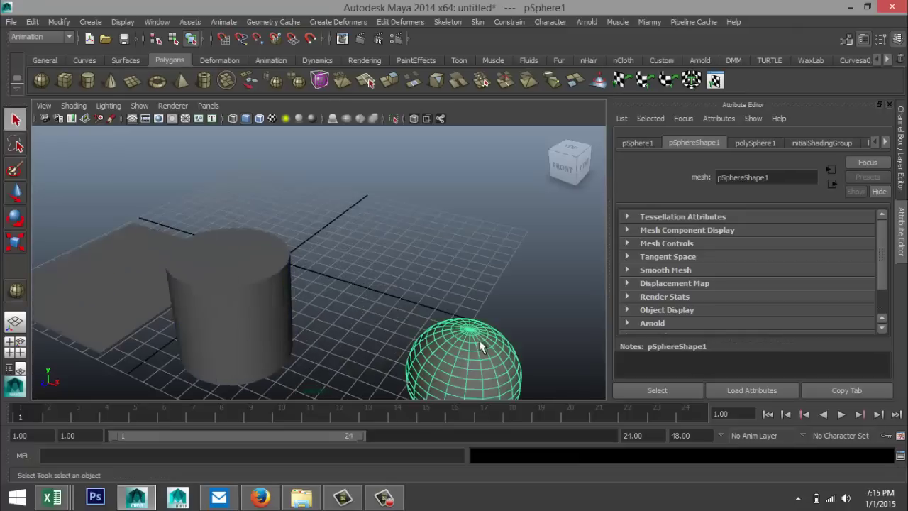
right_click_drag(497, 300, 379, 316, "alt")
left_click_drag(379, 316, 414, 330, "alt")
middle_click_drag(413, 330, 420, 331, "alt")
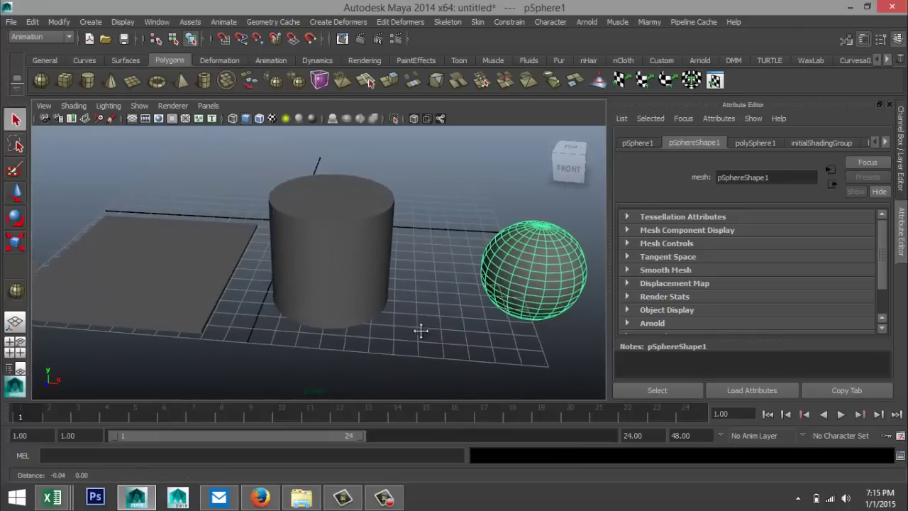
mouse_move(421, 330)
left_mouse_down("alt")
mouse_move(427, 314)
mouse_move(412, 334)
mouse_move(422, 347)
left_mouse_up("alt")
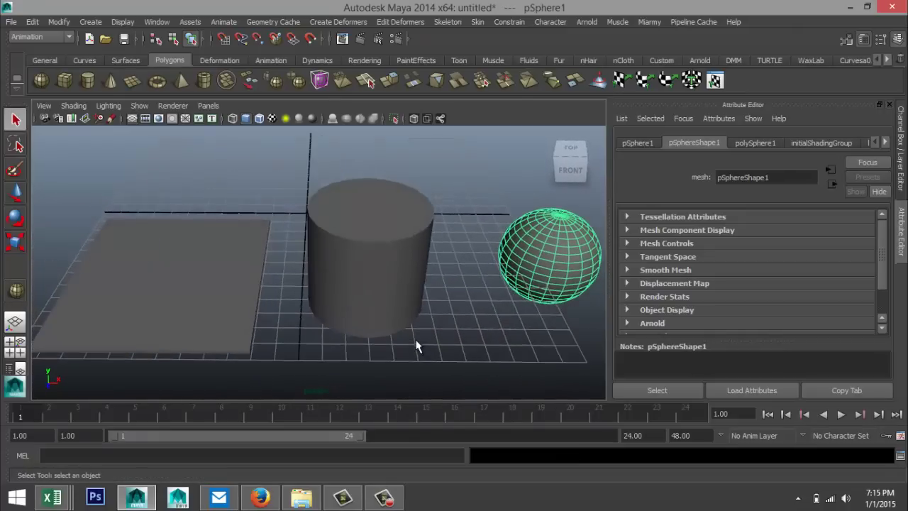
left_click(208, 280)
right_click_drag(210, 273, 228, 457)
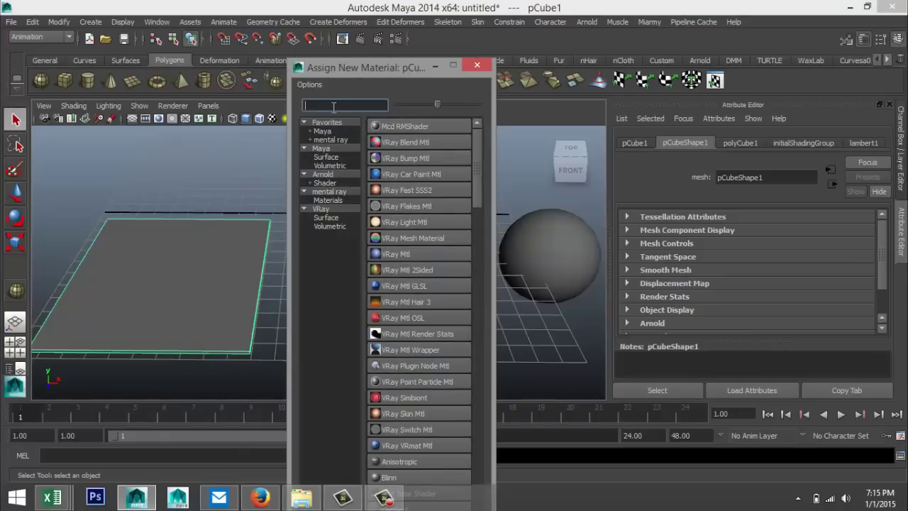
type("la")
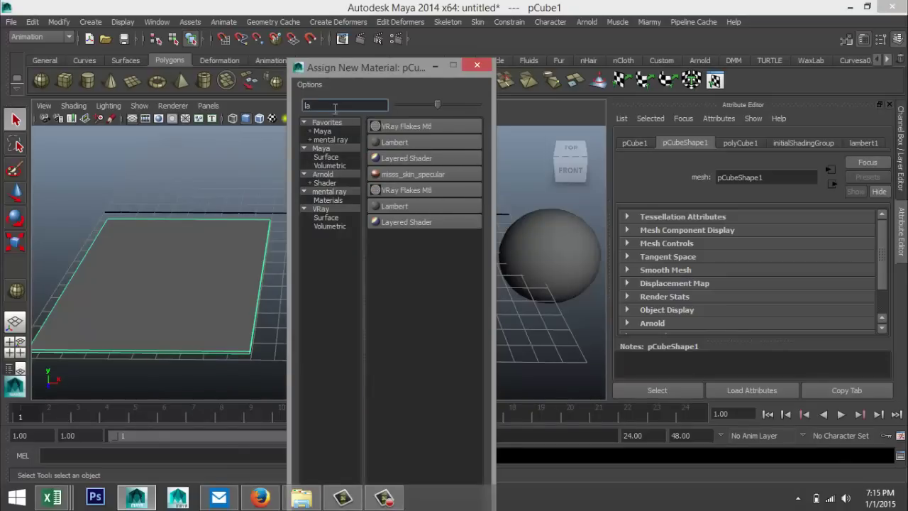
left_click(424, 140)
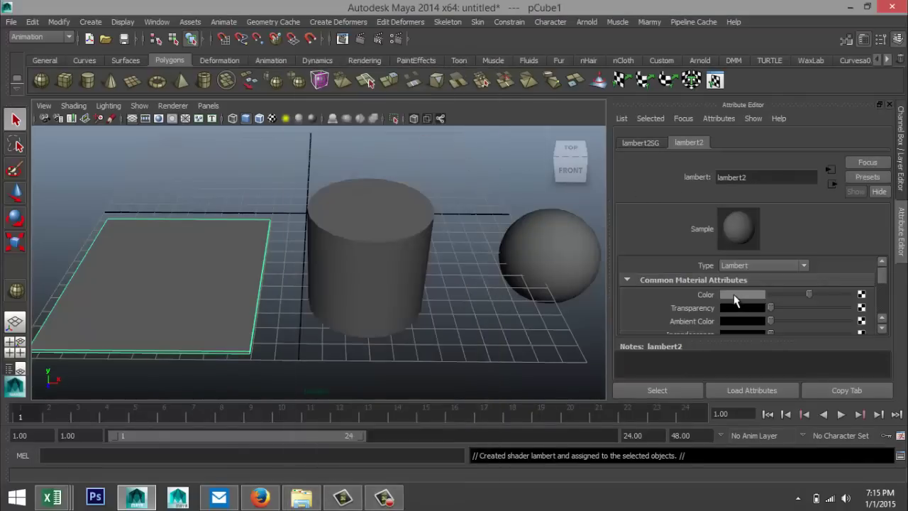
left_click(735, 295)
left_click(682, 262)
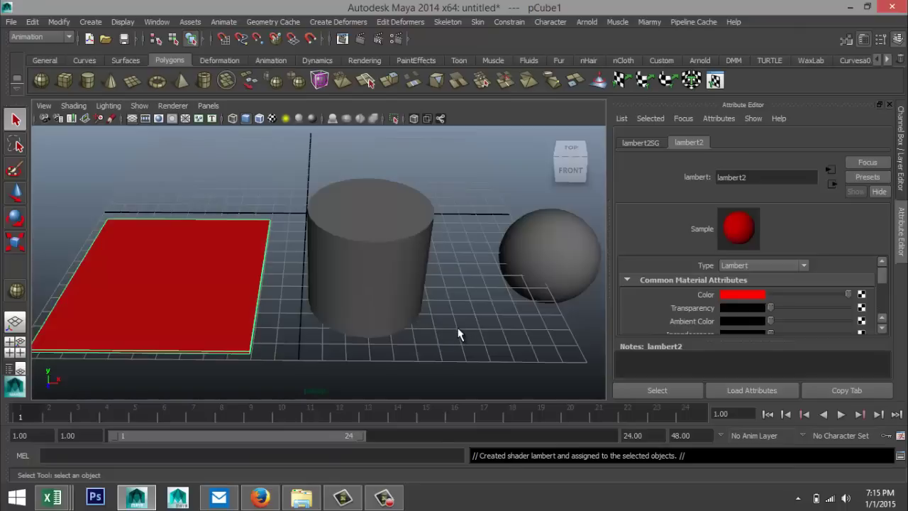
key("ctrl+z")
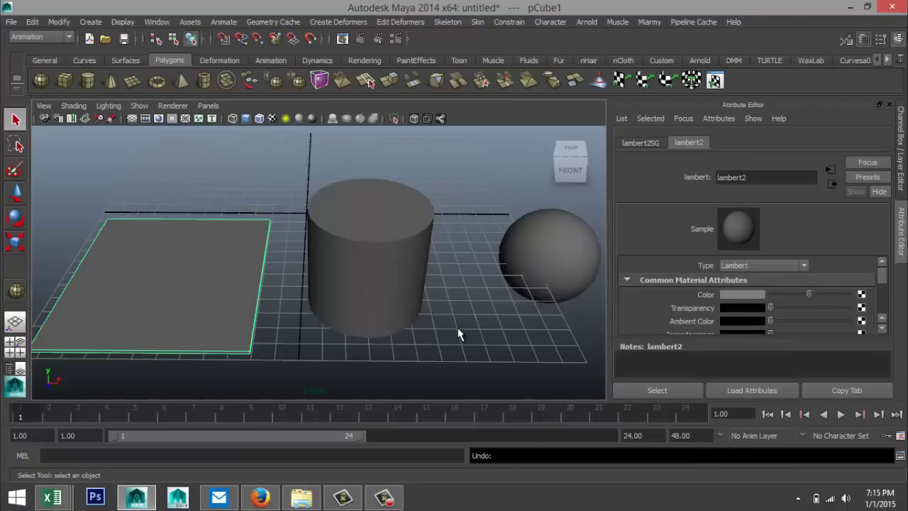
key("ctrl+z")
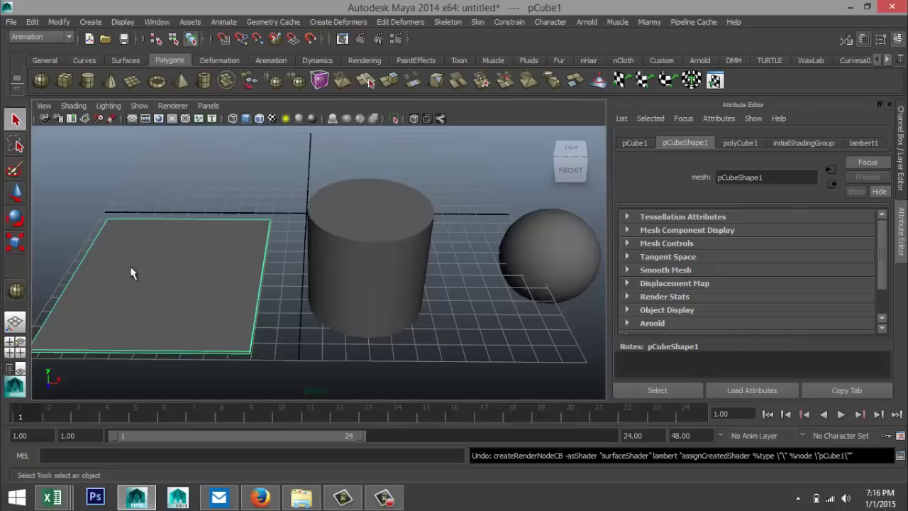
Step: Switch to the Polygons menu set, then view the box's UVs in the UV Texture Editor and close it
left_click(70, 37)
left_click(50, 55)
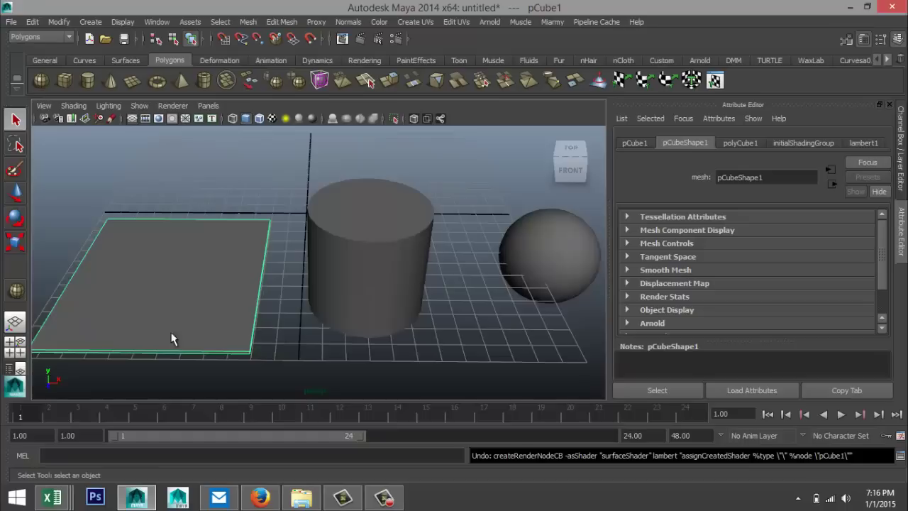
left_click(462, 22)
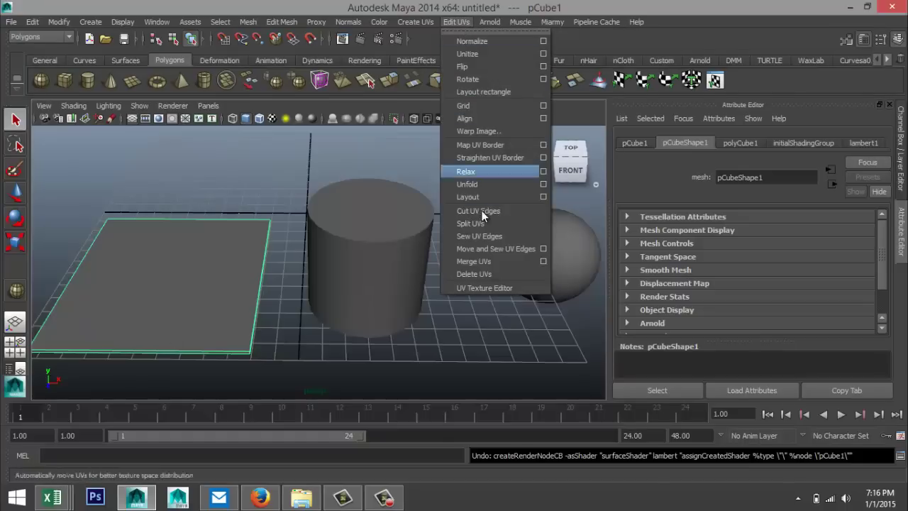
left_click(505, 287)
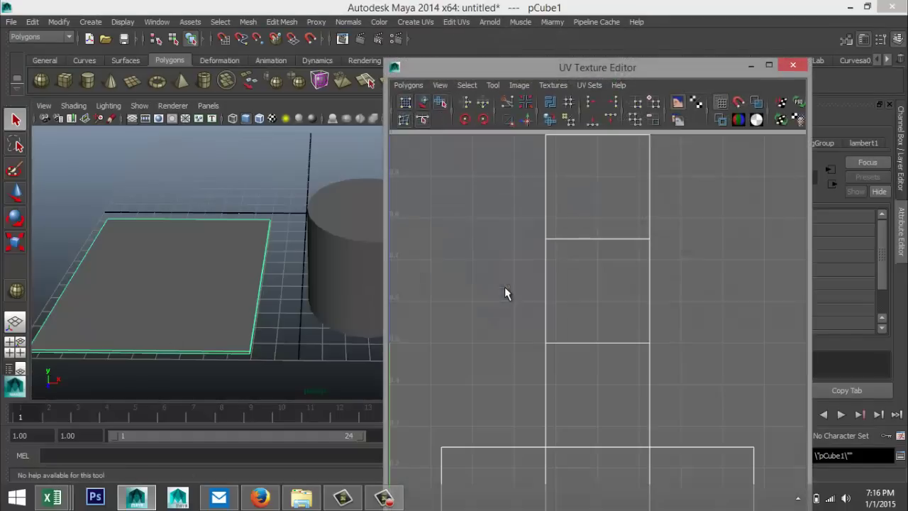
scroll(577, 346, "down", 3)
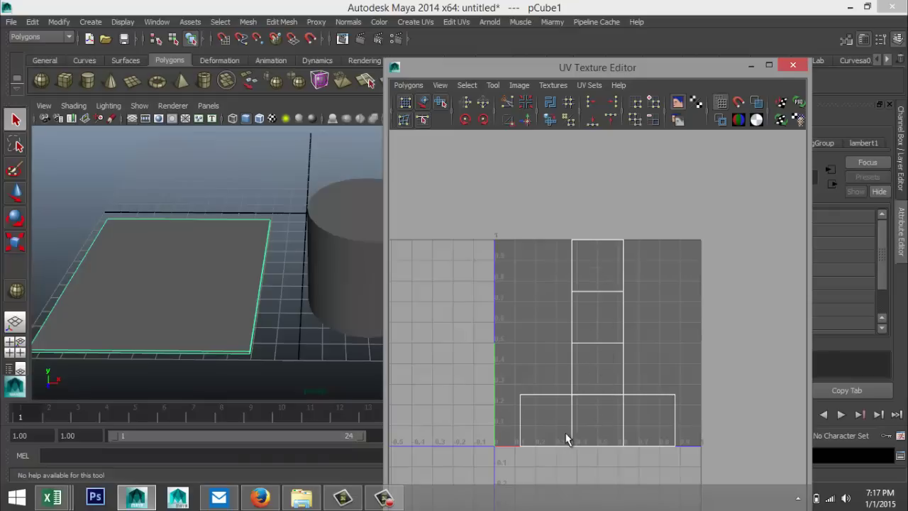
left_click(793, 65)
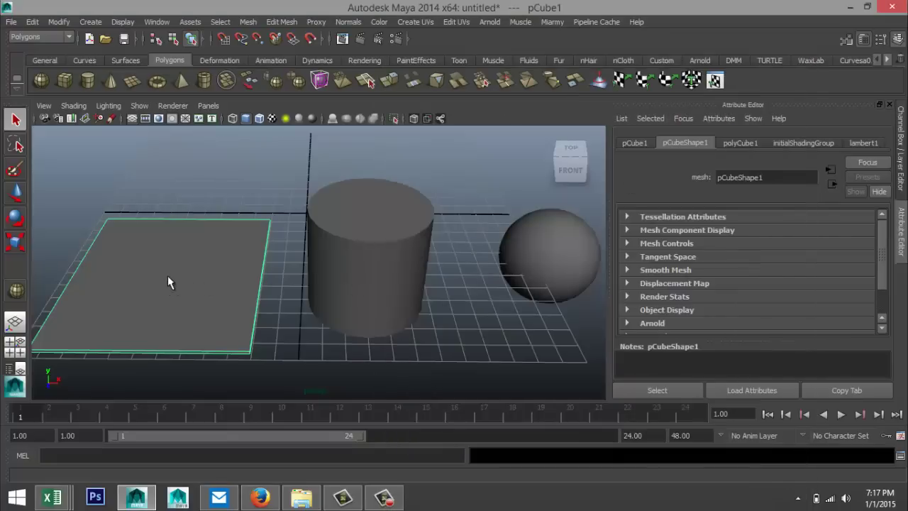
Step: Assign the flat box a new Lambert material with a File texture driving its colour
right_click_drag(176, 245, 199, 450)
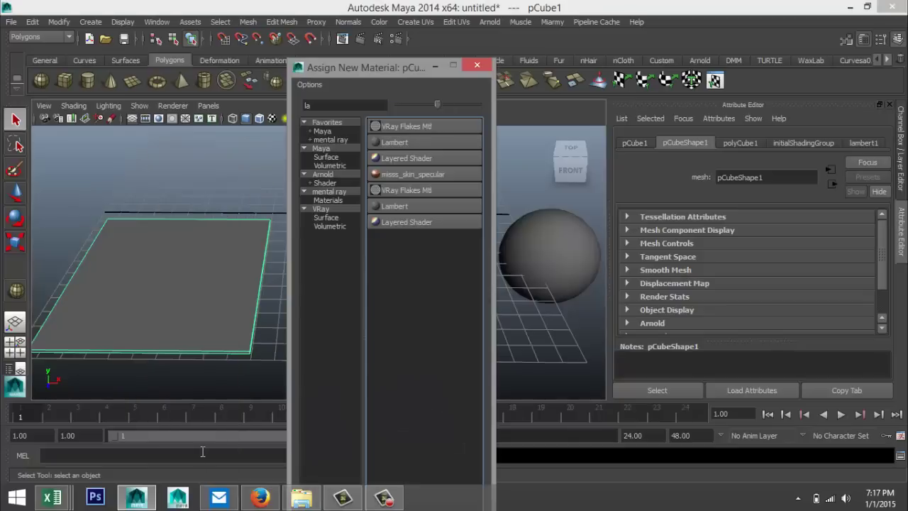
left_click(396, 143)
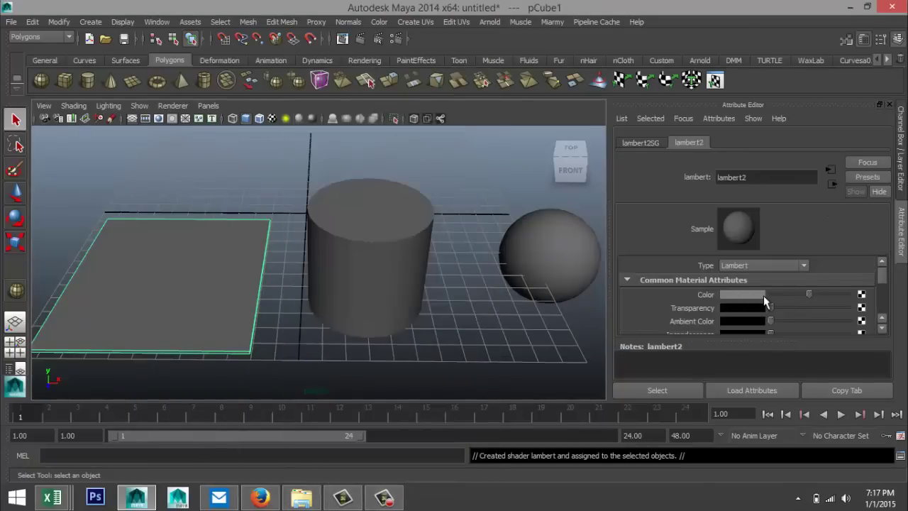
left_click(861, 295)
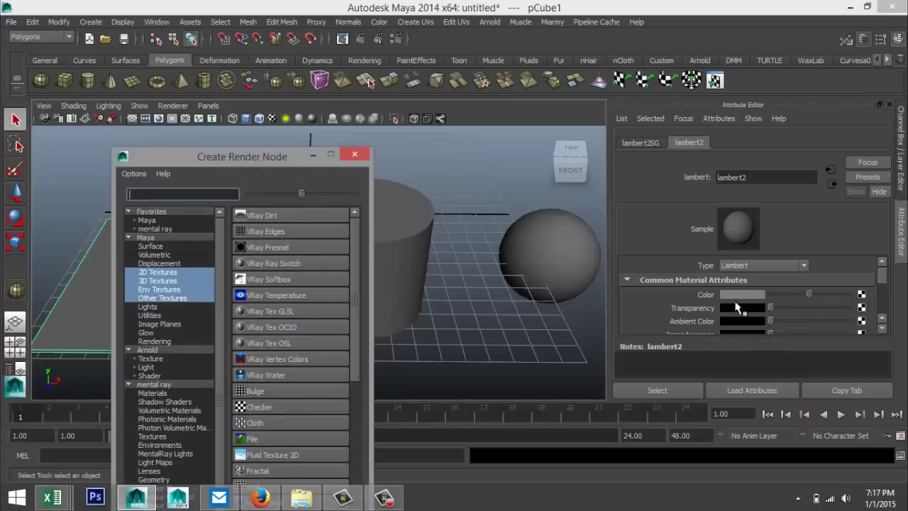
type("fil")
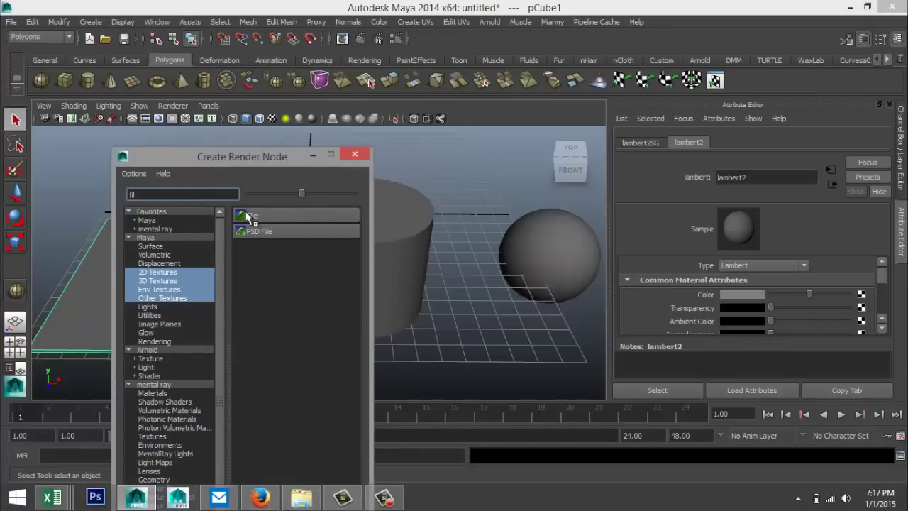
left_click(251, 215)
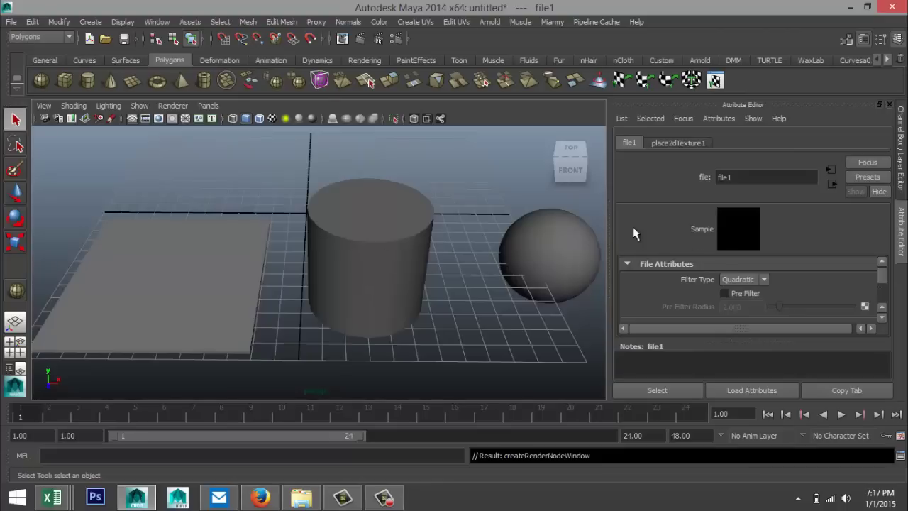
scroll(762, 275, "down", 2)
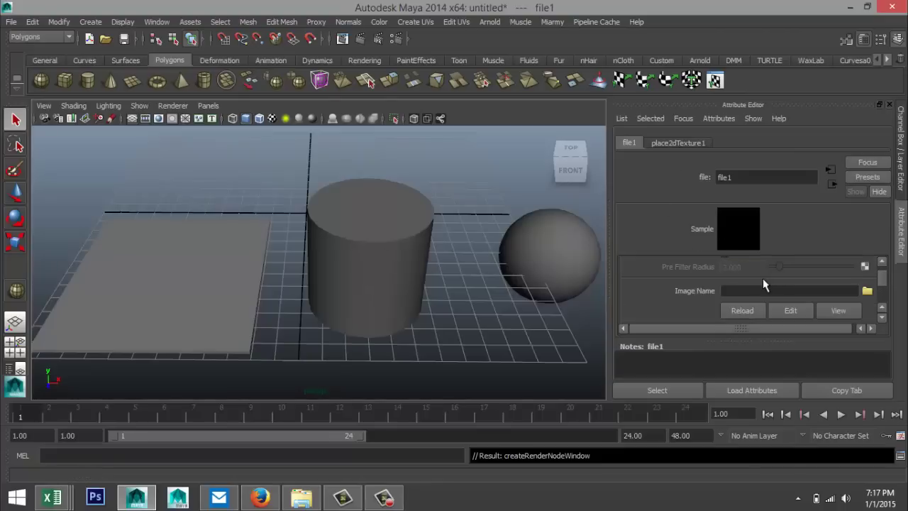
Step: Load striped.jpg from the Desktop as file1's image, then select the plane
left_click(867, 290)
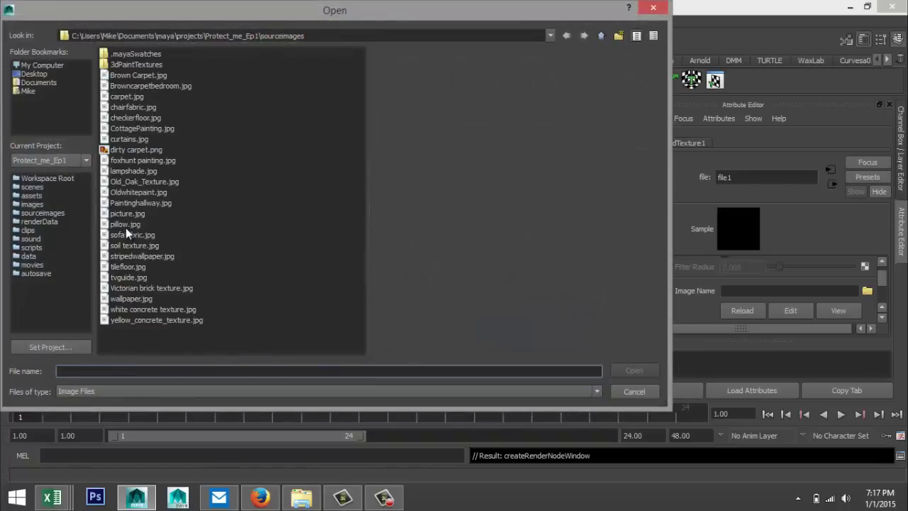
left_click(33, 73)
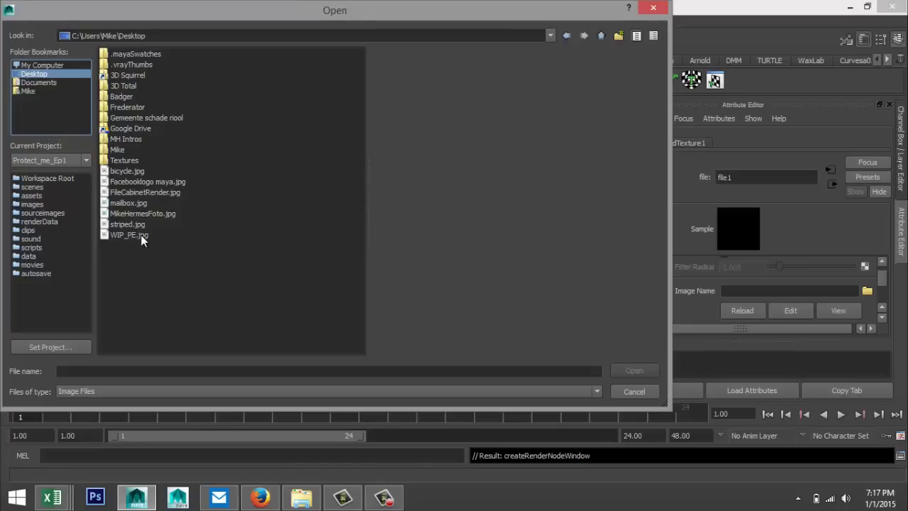
left_click(131, 225)
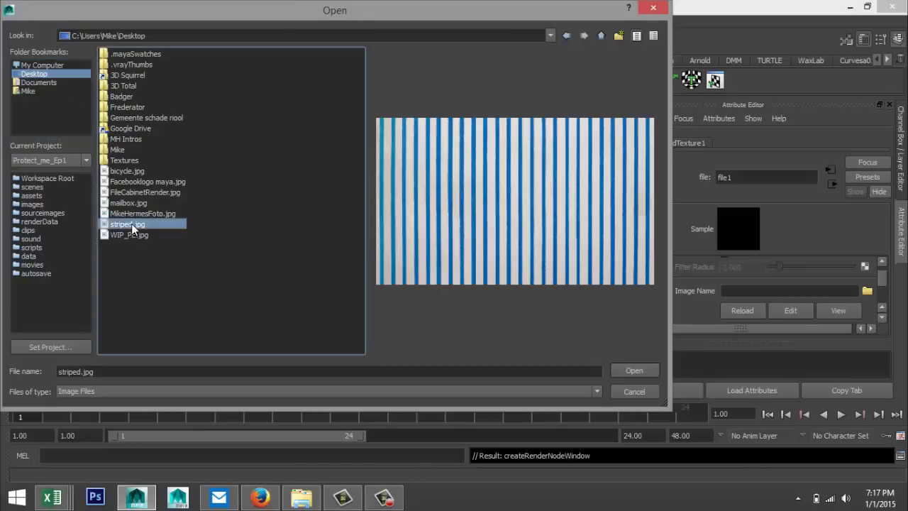
left_click(635, 371)
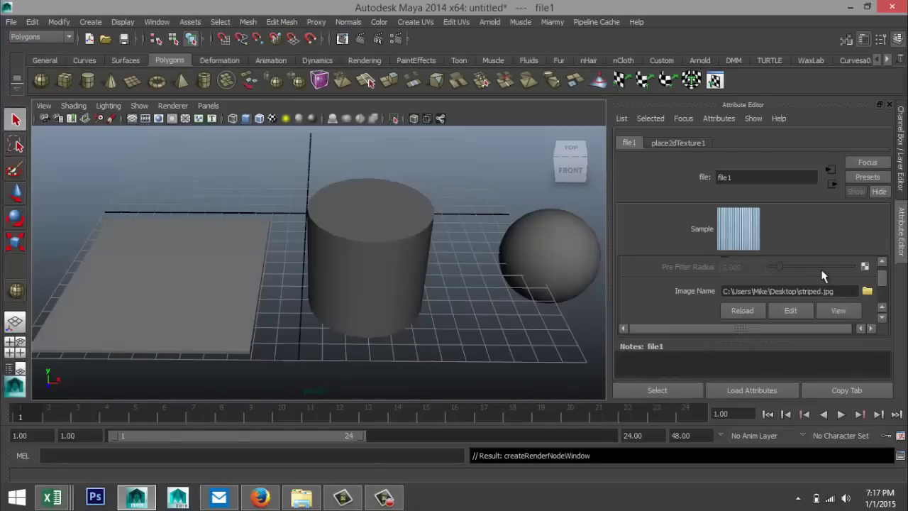
left_click(184, 287)
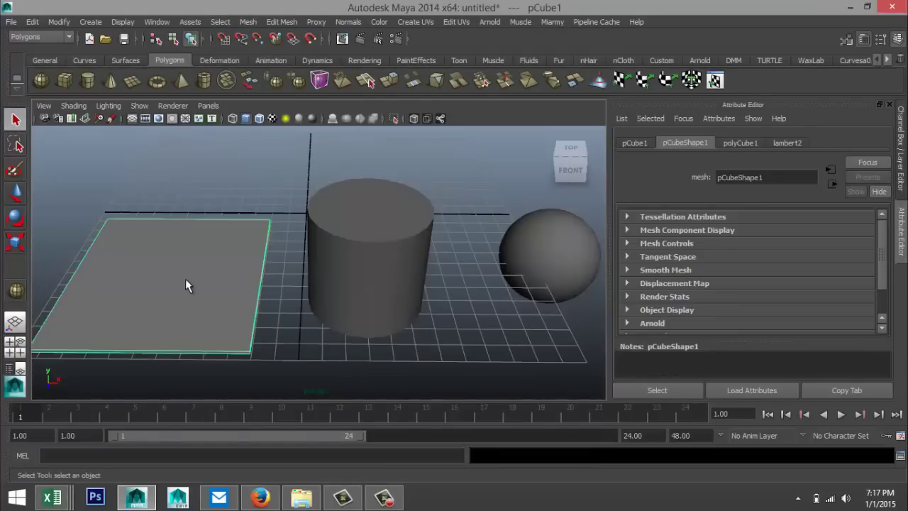
Step: Turn on textured display so the box shows stripes, and open the UV Texture Editor
left_click(272, 117)
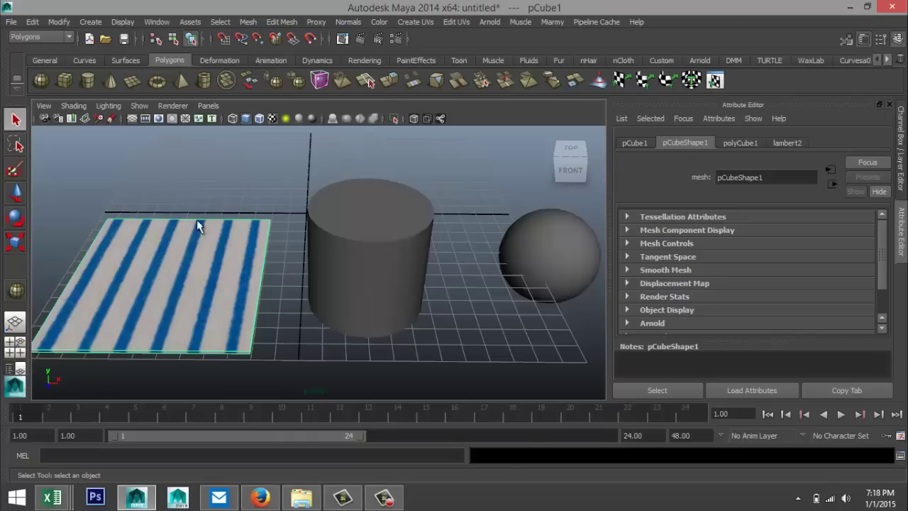
left_click(416, 22)
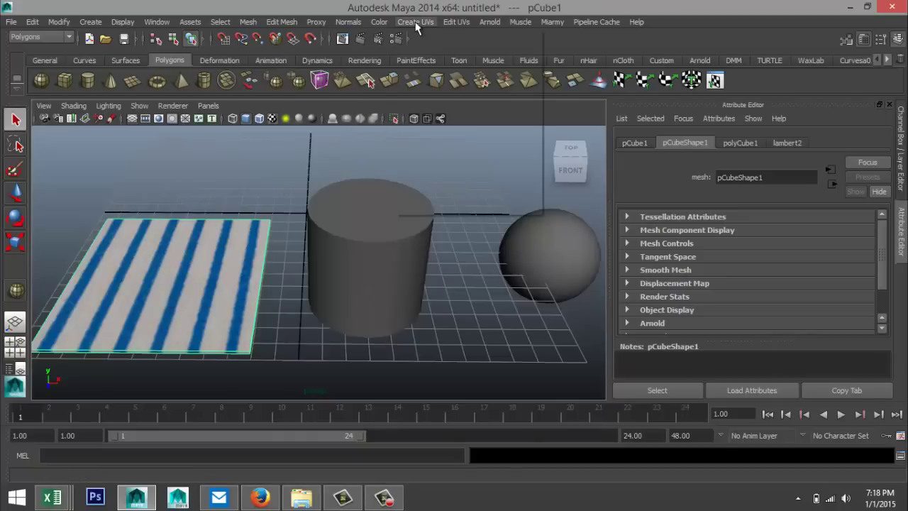
left_click(365, 14)
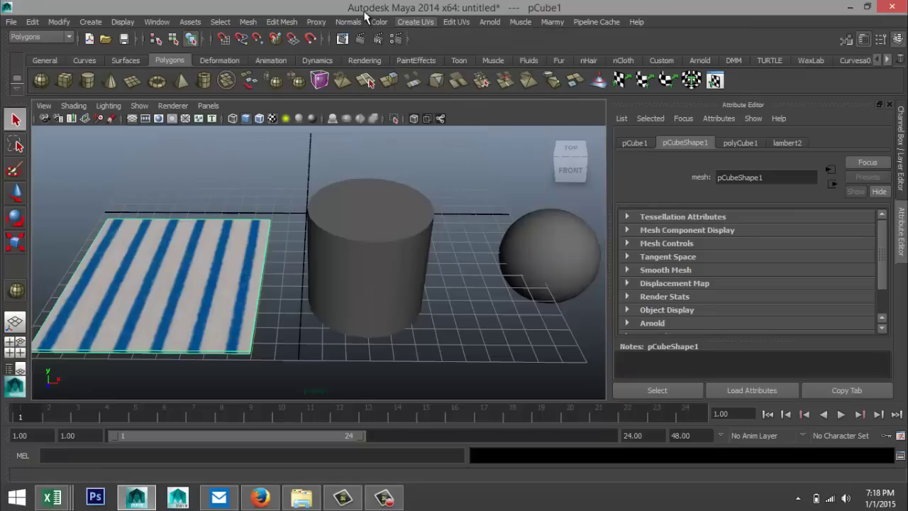
left_click(456, 22)
left_click(513, 287)
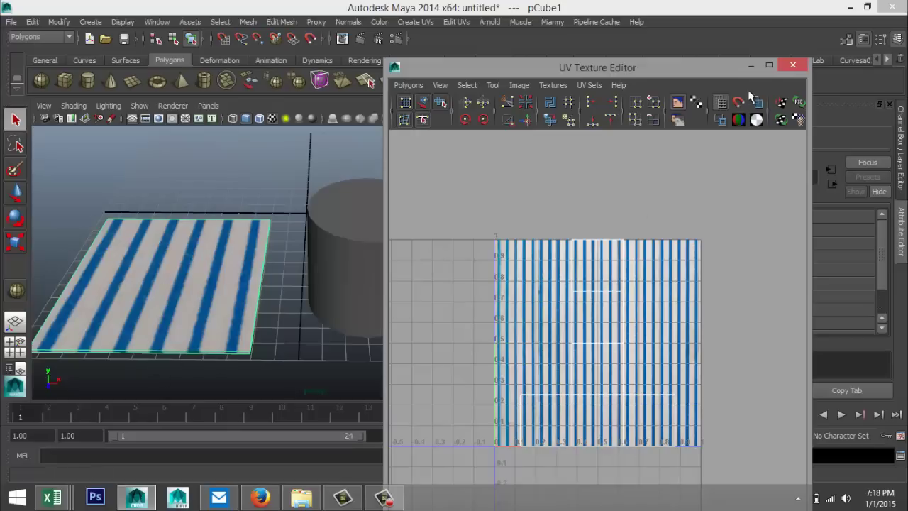
Step: Minimize the UV Texture Editor and apply planar mapping to the plane, giving thin stripes
left_click(750, 65)
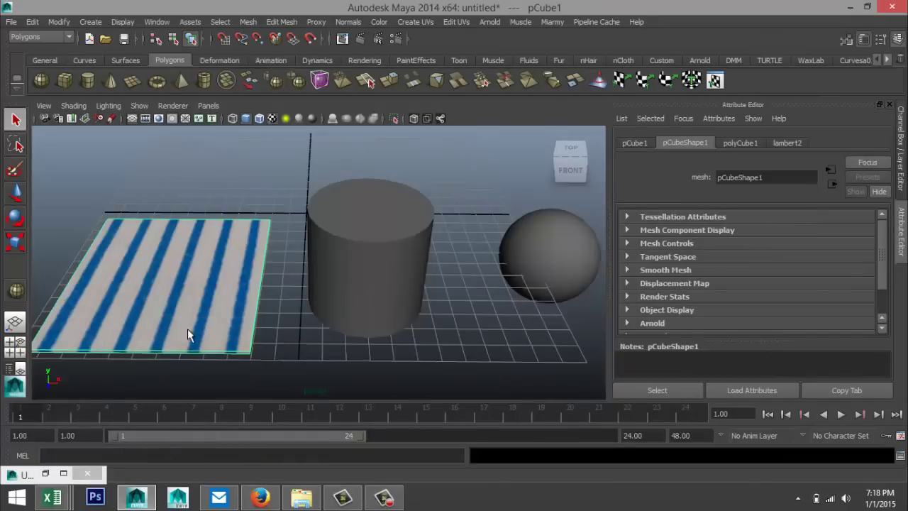
left_click(418, 22)
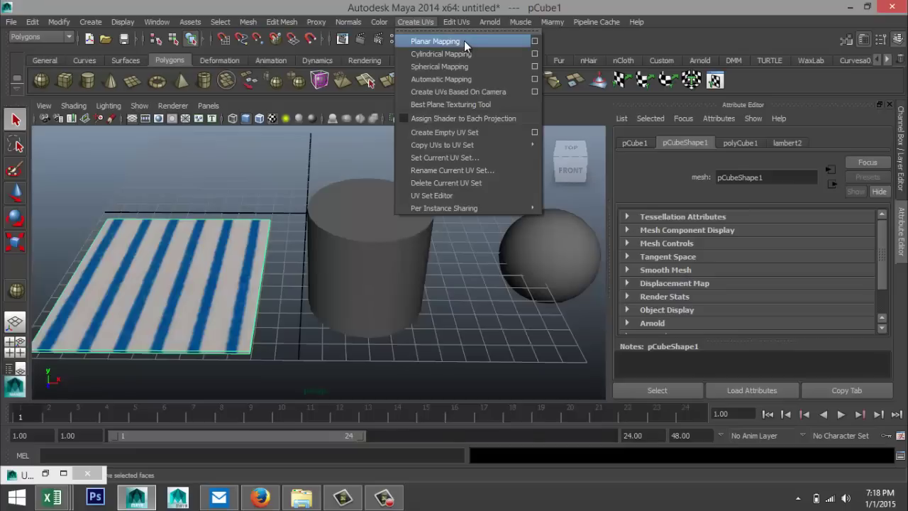
left_click(436, 41)
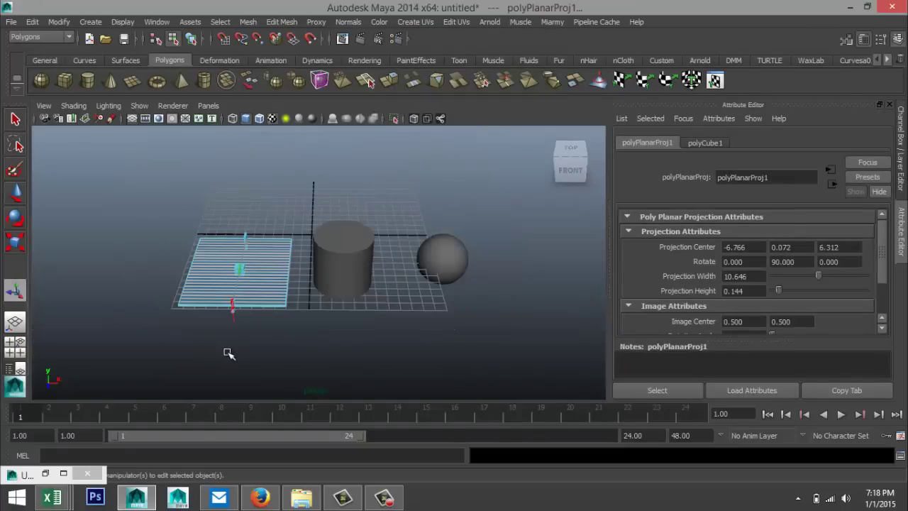
left_click(162, 274)
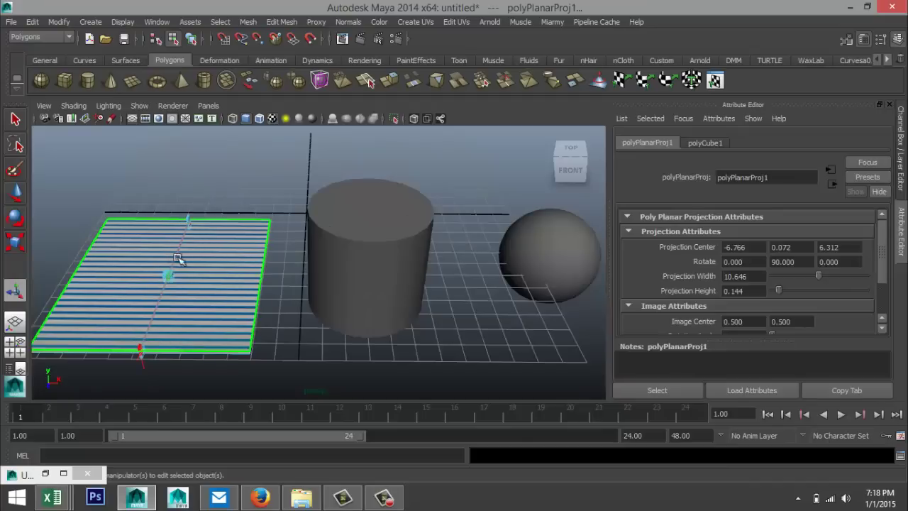
scroll(239, 313, "down", 3)
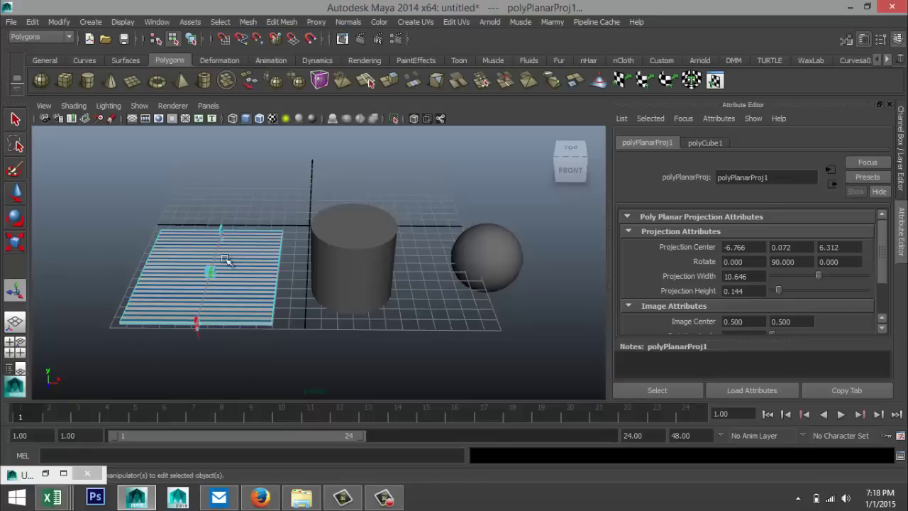
Step: In the UV Texture Editor, select all of the plane's UVs and scale the shell down
left_click(456, 21)
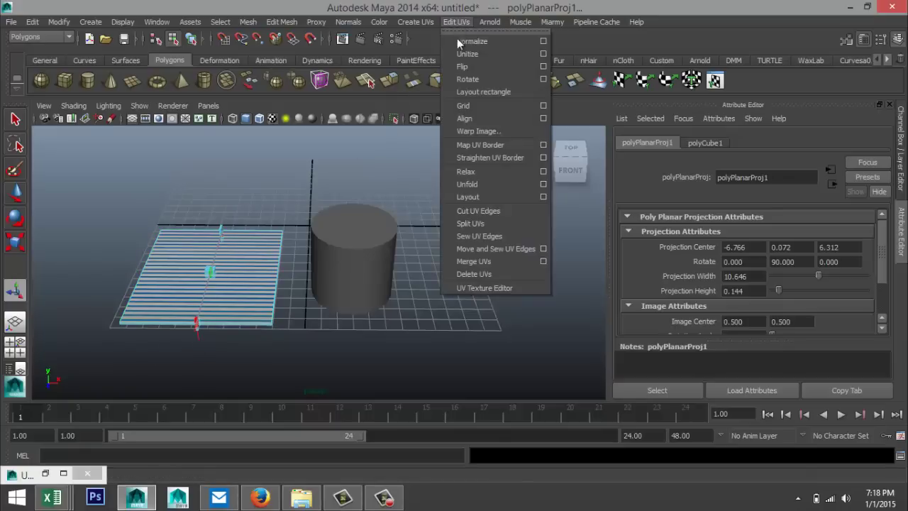
left_click(515, 288)
scroll(606, 305, "down", 5)
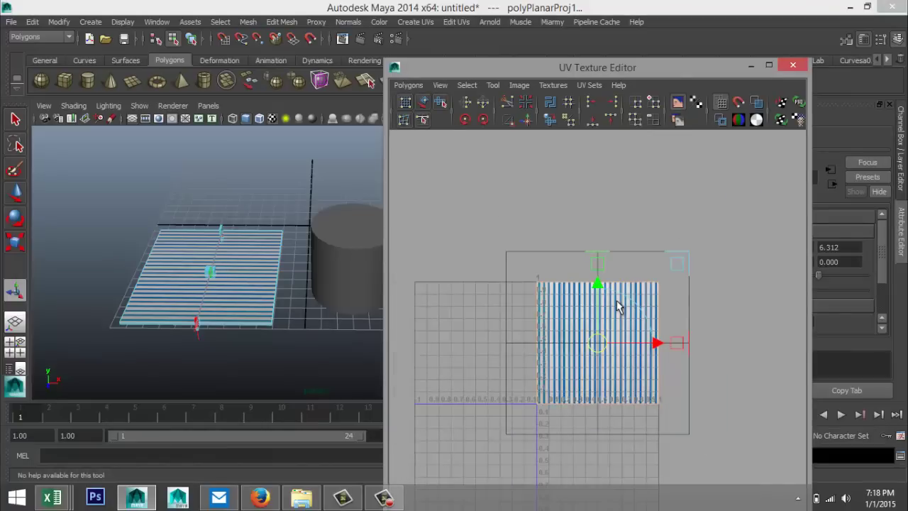
scroll(697, 328, "up", 2)
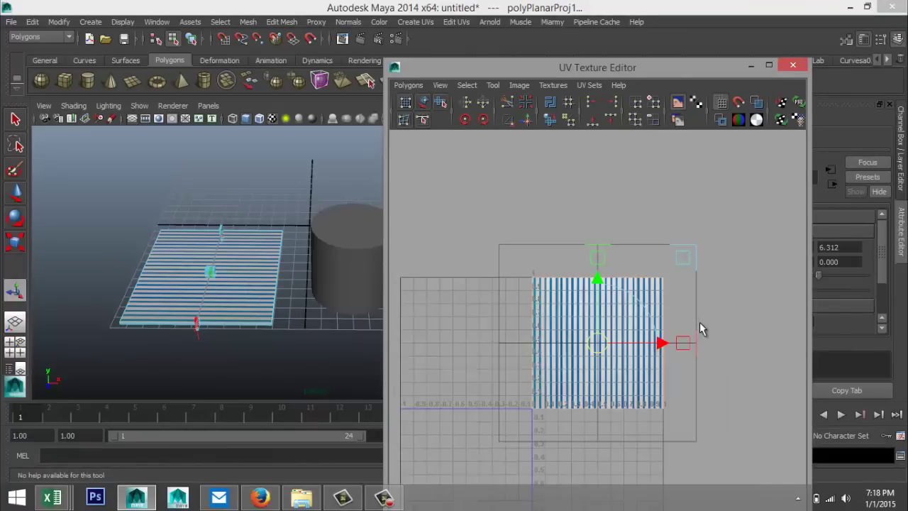
right_click(618, 343)
left_click(665, 345)
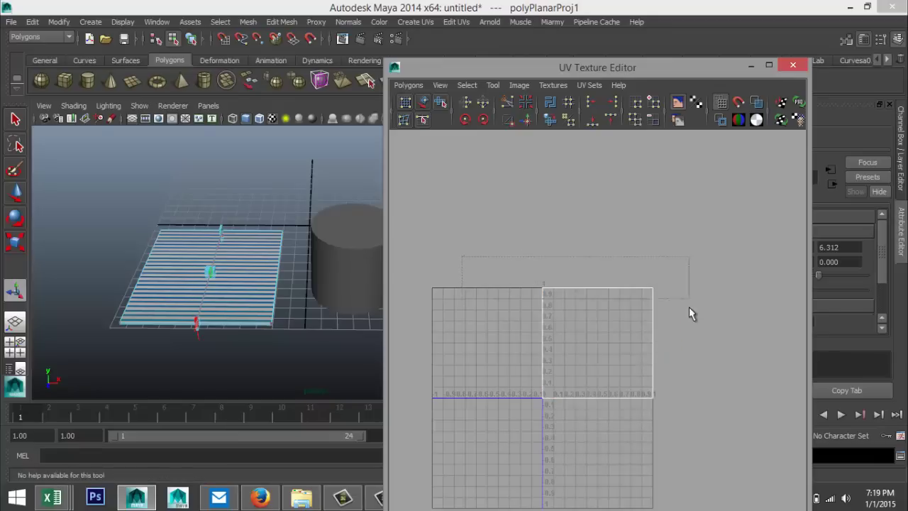
key("ctrl+z")
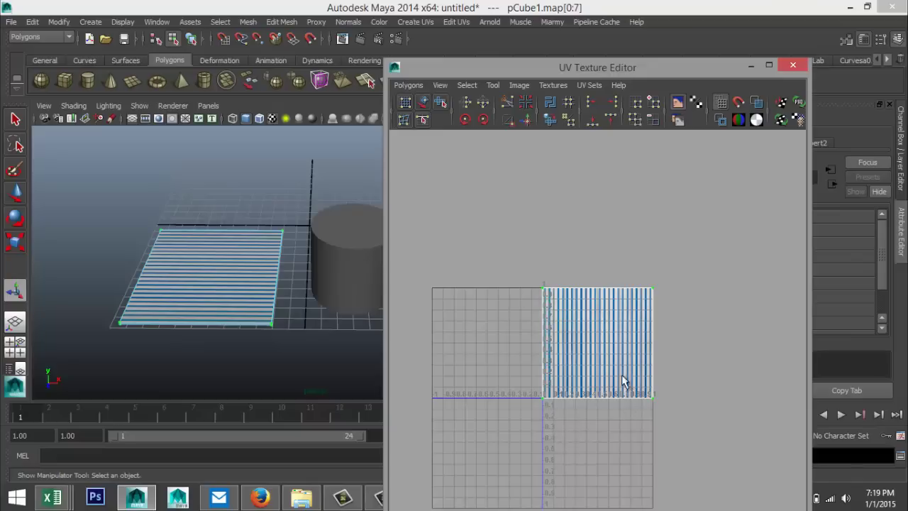
key("r")
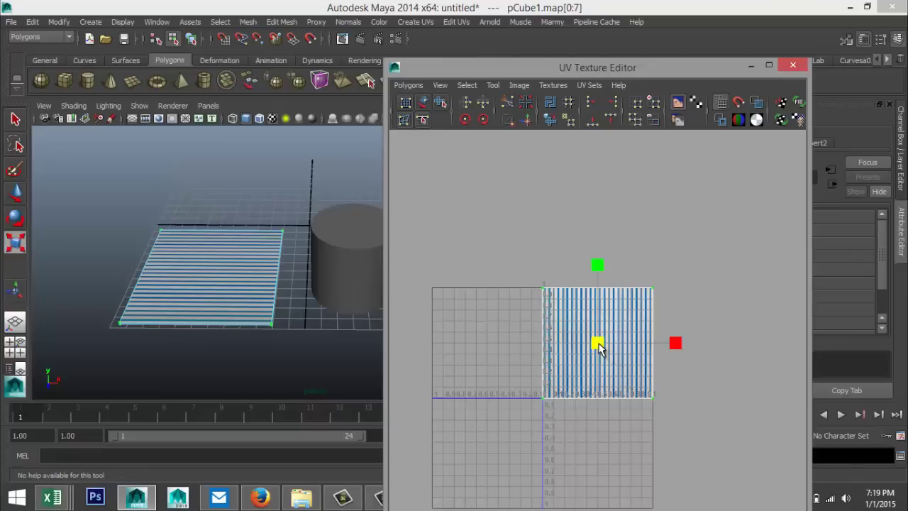
mouse_move(597, 345)
left_mouse_down()
mouse_move(711, 354)
mouse_move(588, 365)
mouse_move(596, 365)
mouse_move(535, 354)
mouse_move(709, 368)
mouse_move(619, 374)
mouse_move(642, 378)
mouse_move(615, 383)
left_mouse_up()
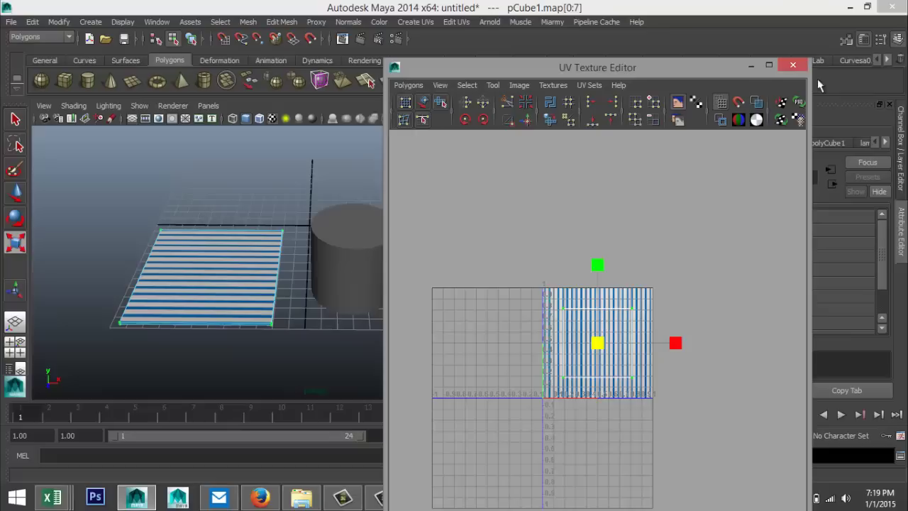
Step: Close the UV editor and assign the cylinder a new Lambert material
left_click(793, 66)
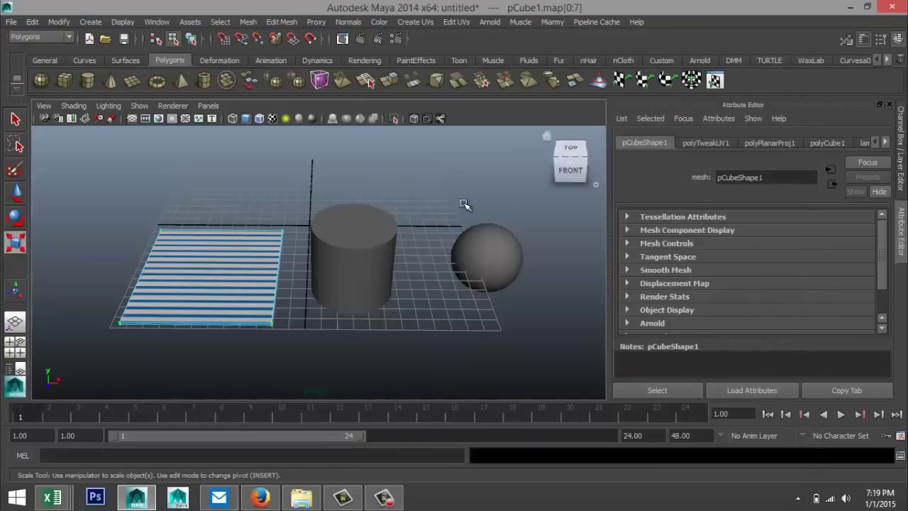
left_click(350, 240)
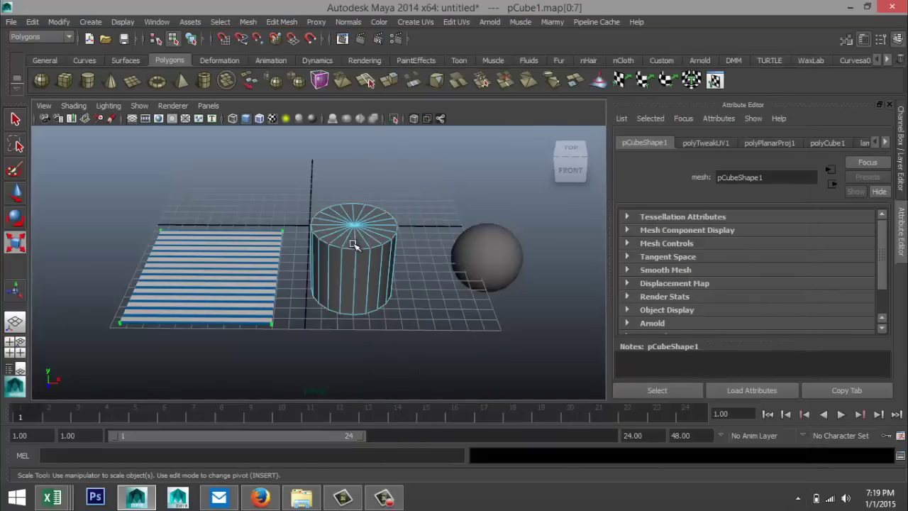
right_click_drag(354, 245, 385, 178)
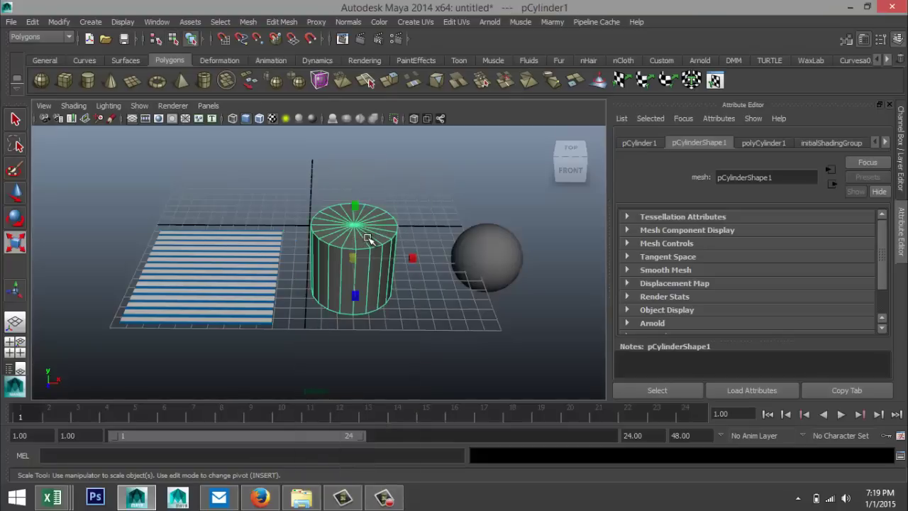
right_click_drag(367, 238, 374, 448)
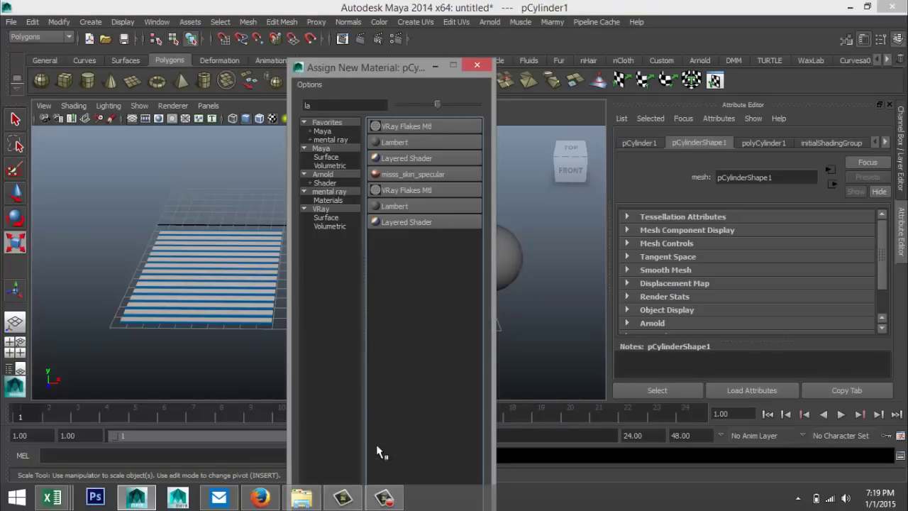
left_click(396, 144)
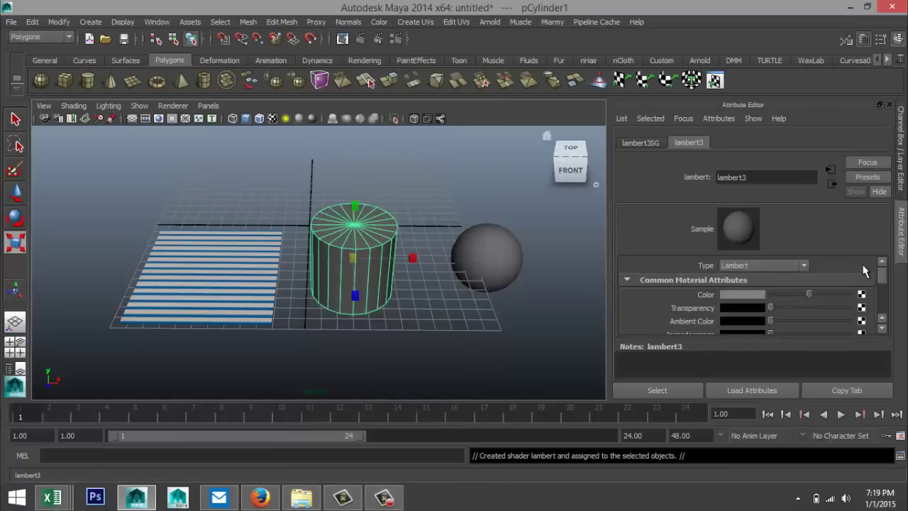
Step: Map a File texture loading striped.jpg into the cylinder material's colour
left_click(862, 296)
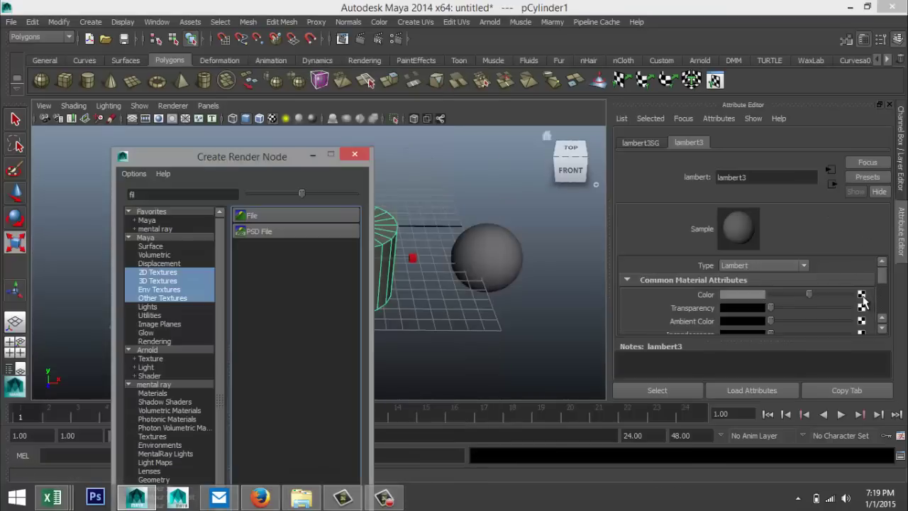
left_click(256, 214)
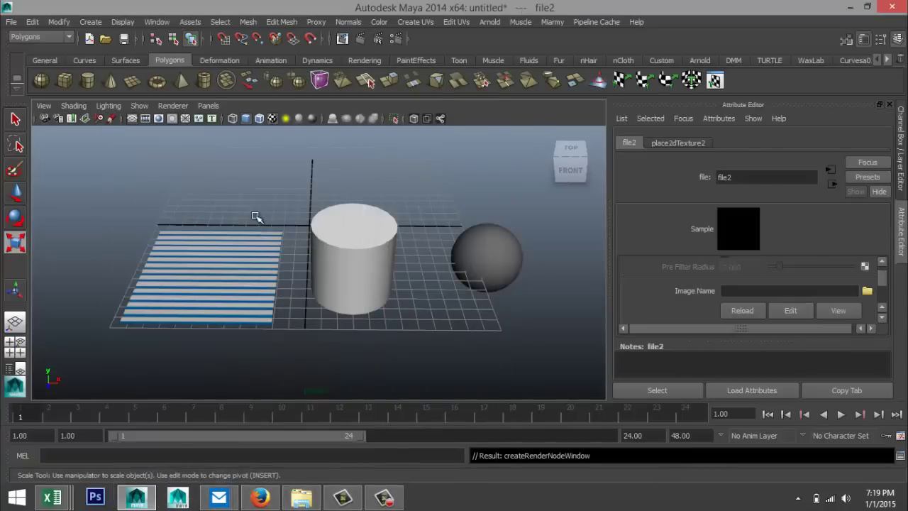
left_click(867, 292)
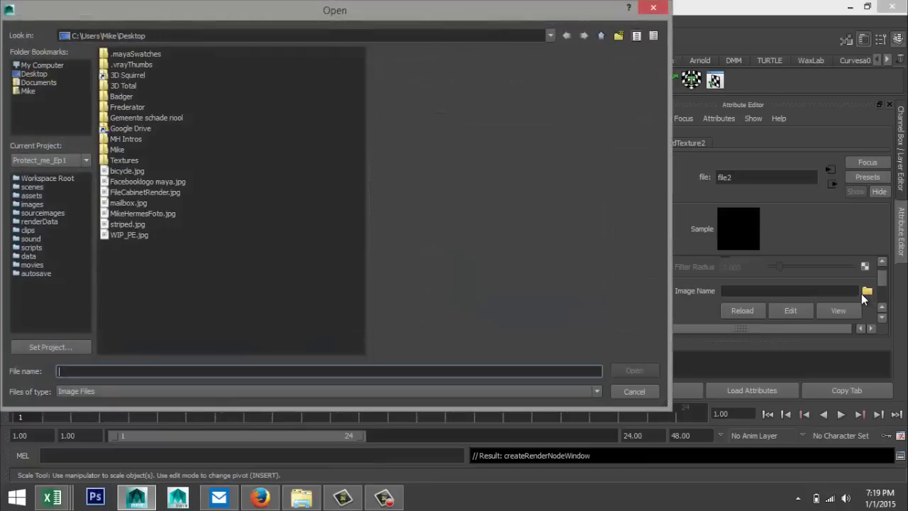
left_click(120, 223)
left_click(635, 371)
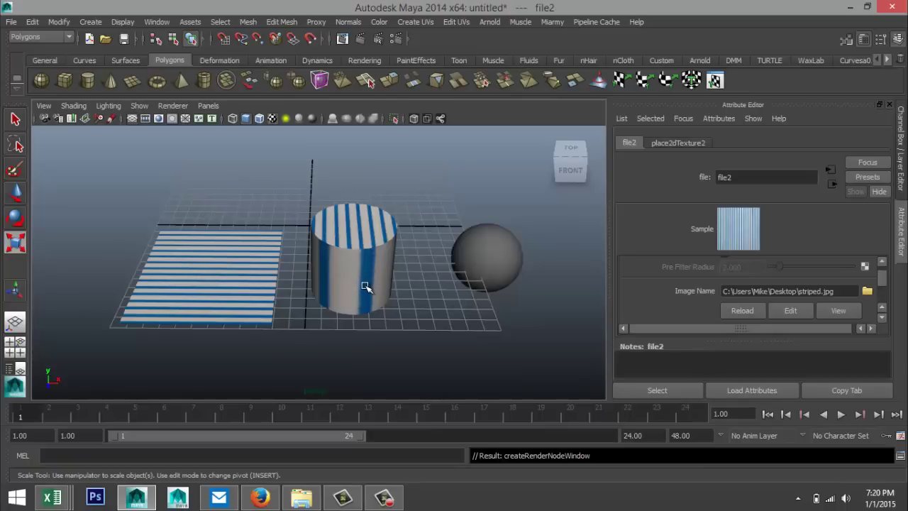
left_click(357, 257)
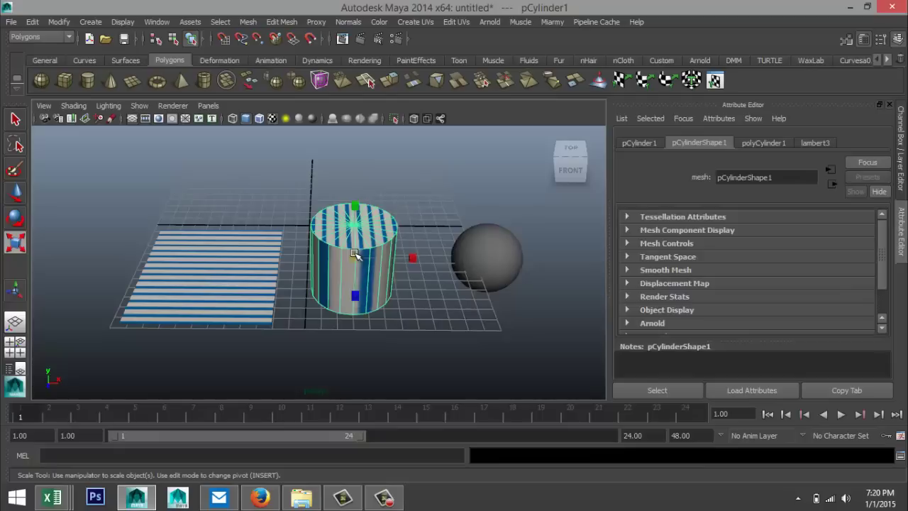
Step: Inspect the cylinder's UVs in the UV Texture Editor, minimize it, and reselect the cylinder
left_click(458, 23)
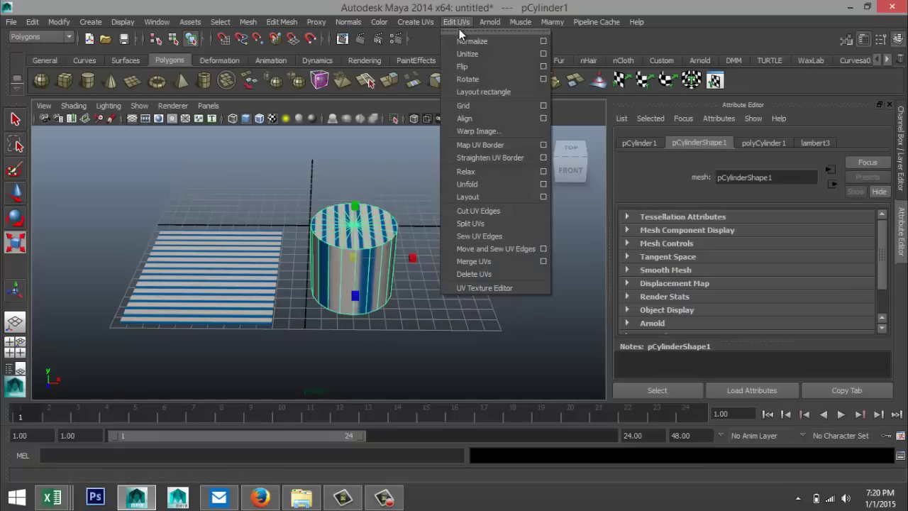
left_click(519, 288)
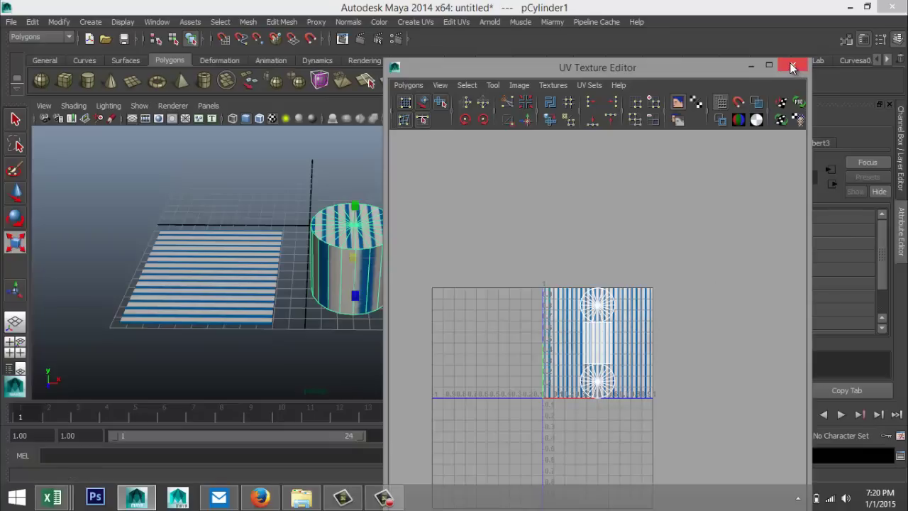
left_click(751, 67)
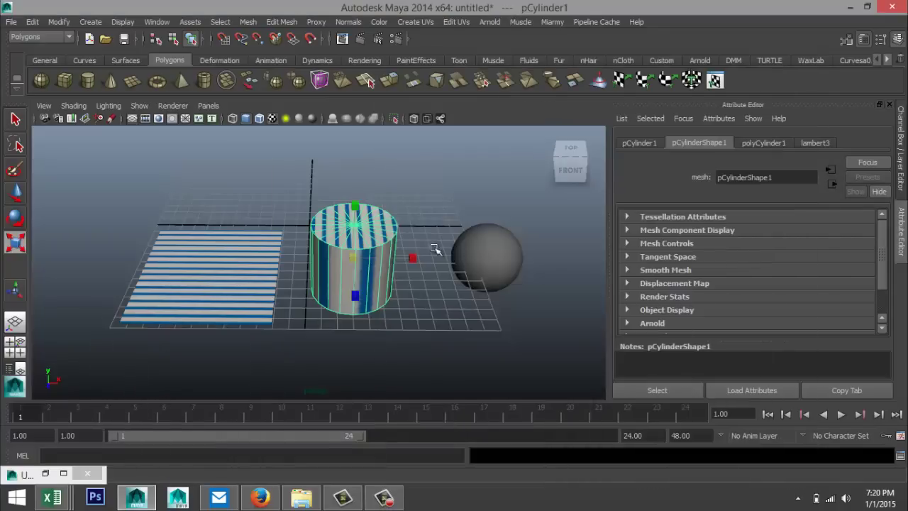
left_click(398, 328)
left_click(378, 288)
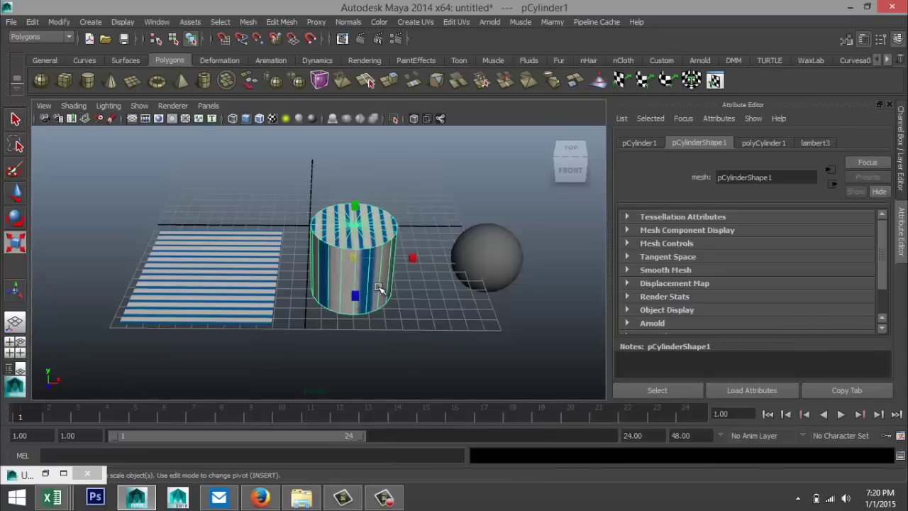
left_click(417, 23)
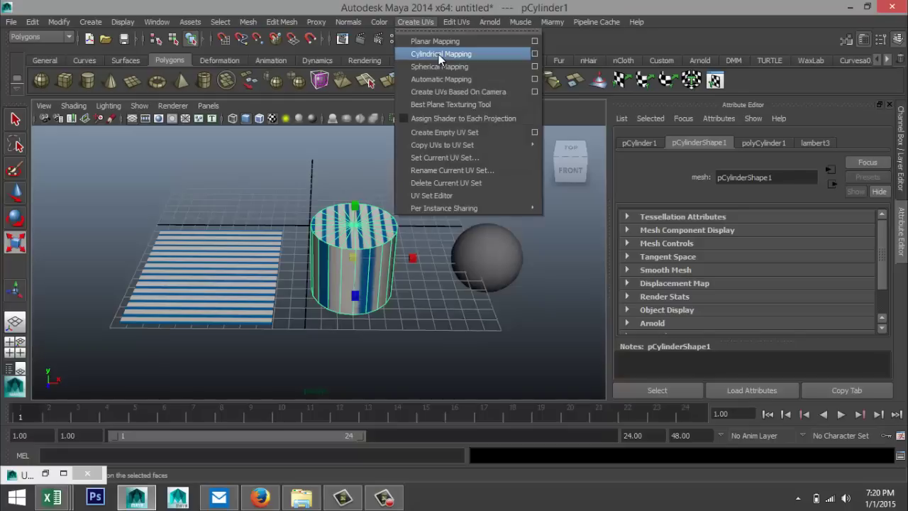
Step: Apply cylindrical mapping to the cylinder and orbit to check its thin vertical stripes
left_click(439, 54)
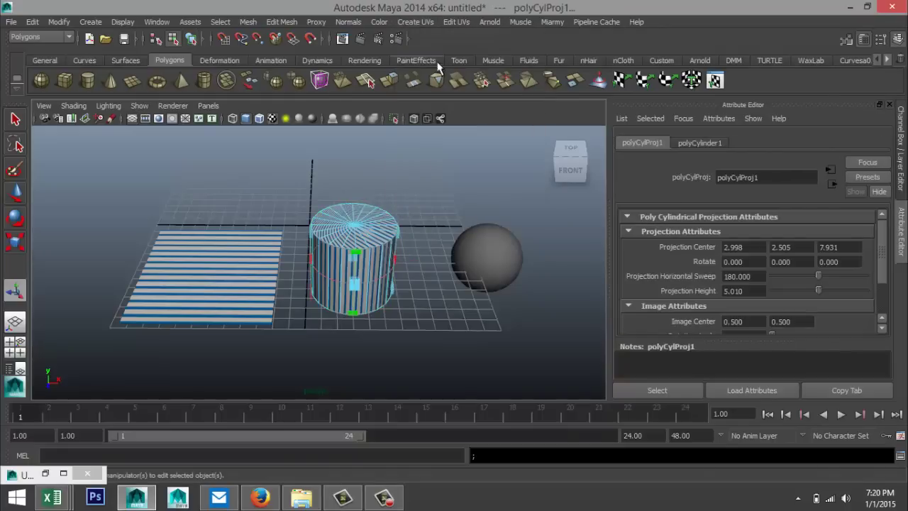
scroll(388, 353, "up", 2)
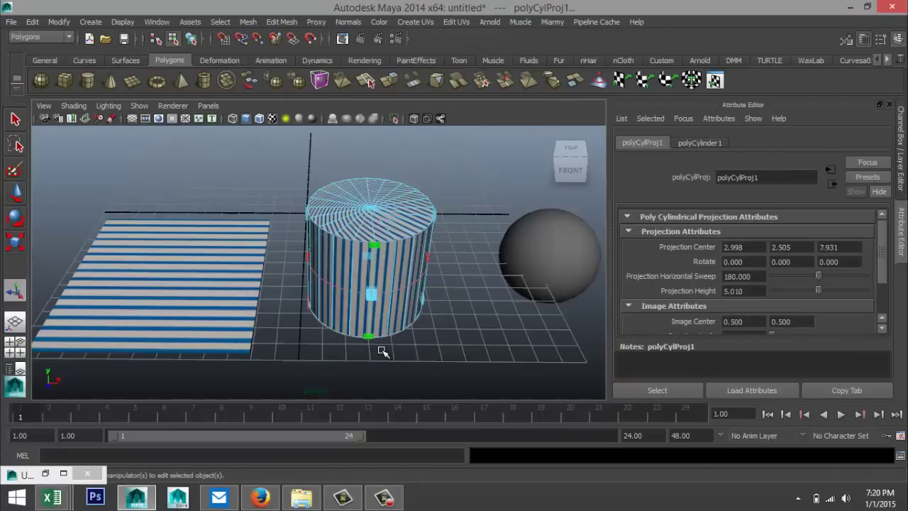
left_click_drag(375, 357, 326, 298, "alt")
scroll(360, 348, "up", 1)
scroll(375, 334, "up", 2)
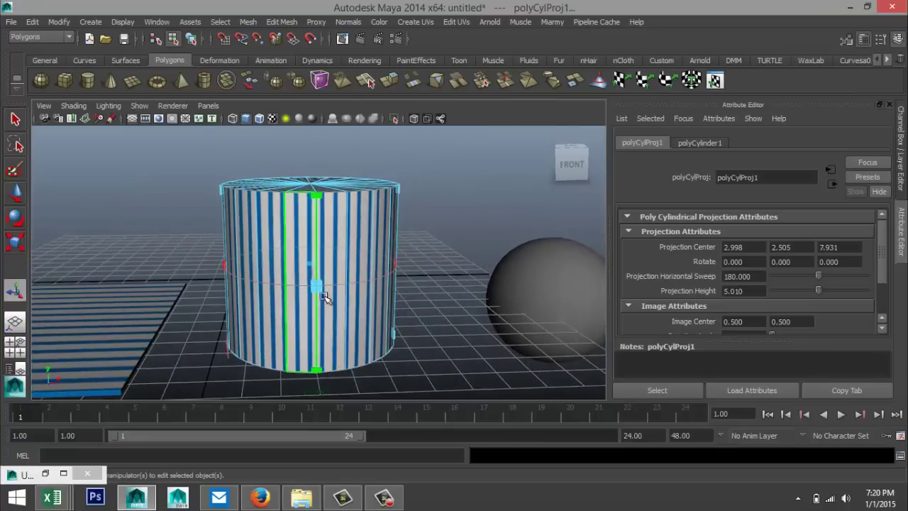
Step: Open the cylinder in the UV Texture Editor and select all its UVs in UV mode
left_click(450, 22)
left_click(489, 288)
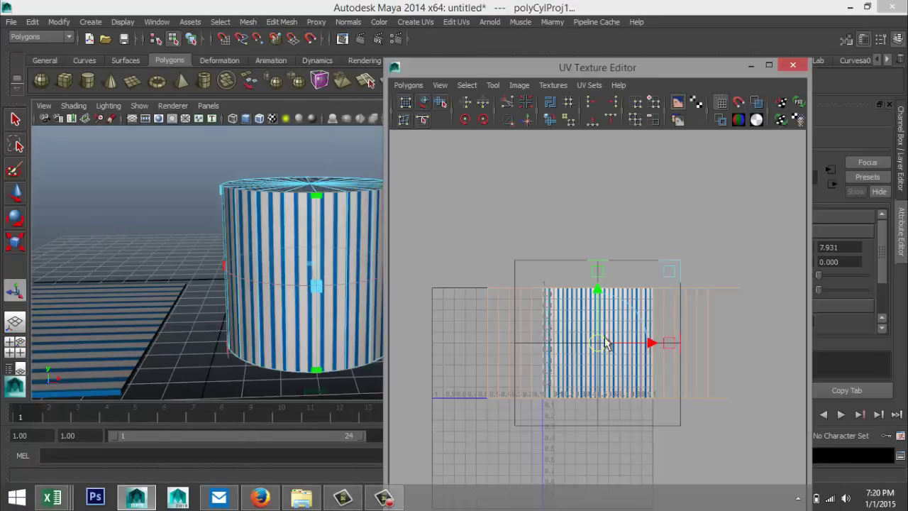
right_click_drag(589, 325, 633, 324)
left_click_drag(443, 259, 665, 291)
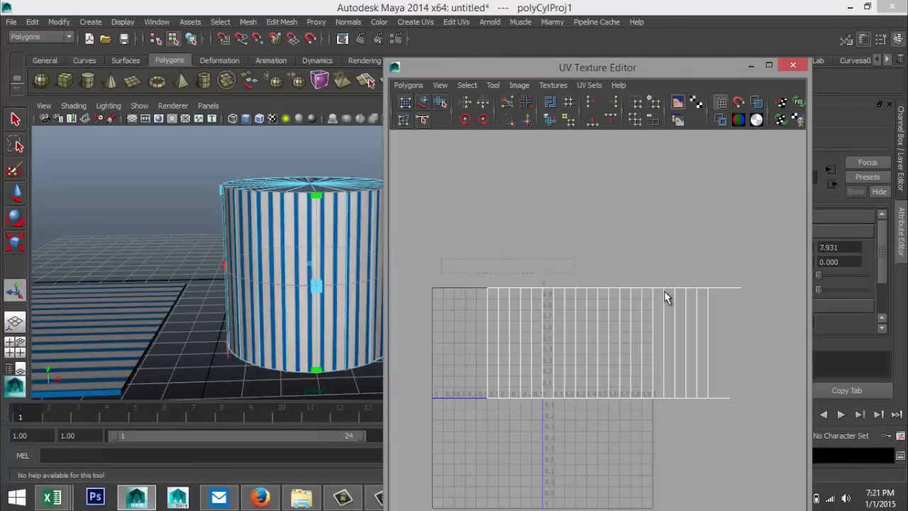
left_click_drag(769, 444, 770, 444)
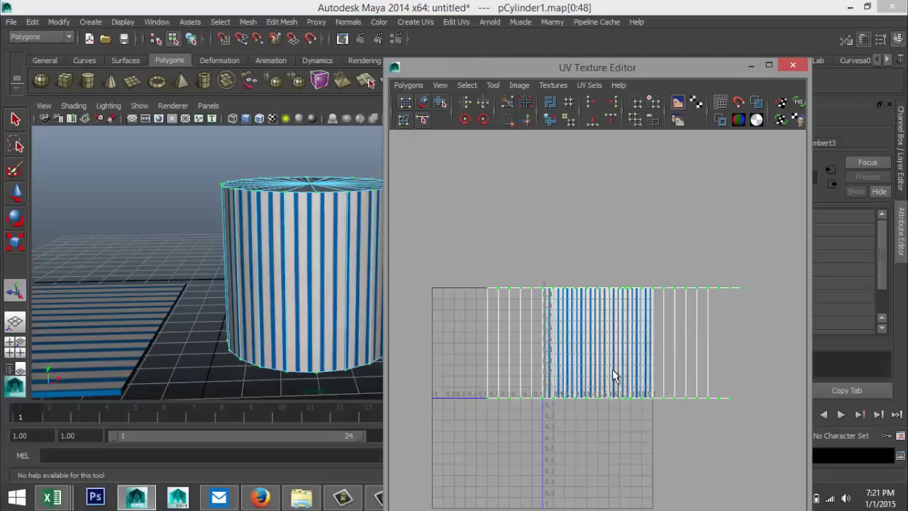
Step: Shrink, shift left and rotate the cylinder's UV shell so broad stripes run diagonally
key("r")
left_click_drag(614, 345, 569, 355)
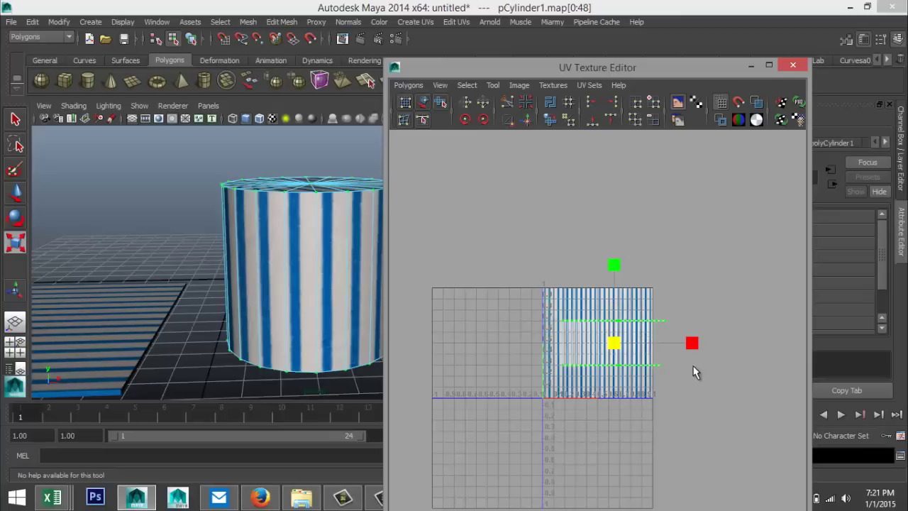
key("w")
mouse_move(697, 345)
left_mouse_down()
mouse_move(679, 346)
mouse_move(689, 349)
left_mouse_up()
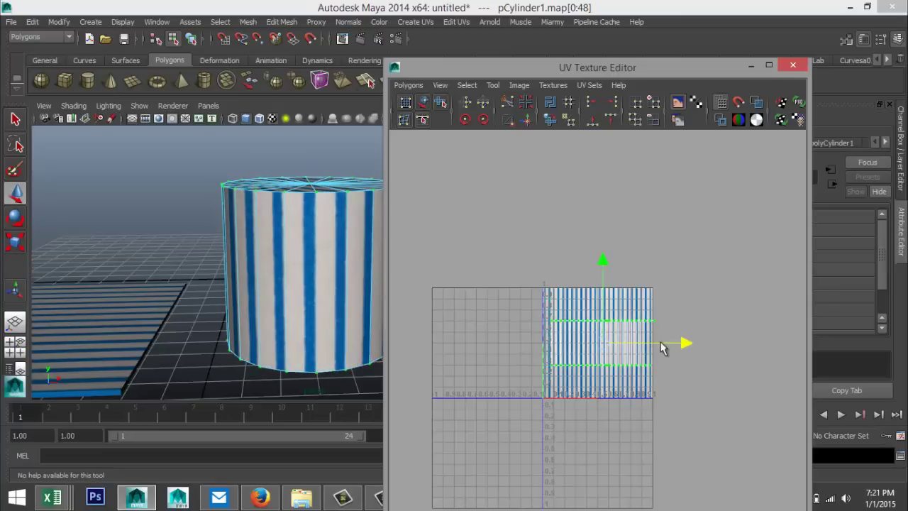
key("e")
left_click_drag(673, 312, 655, 360)
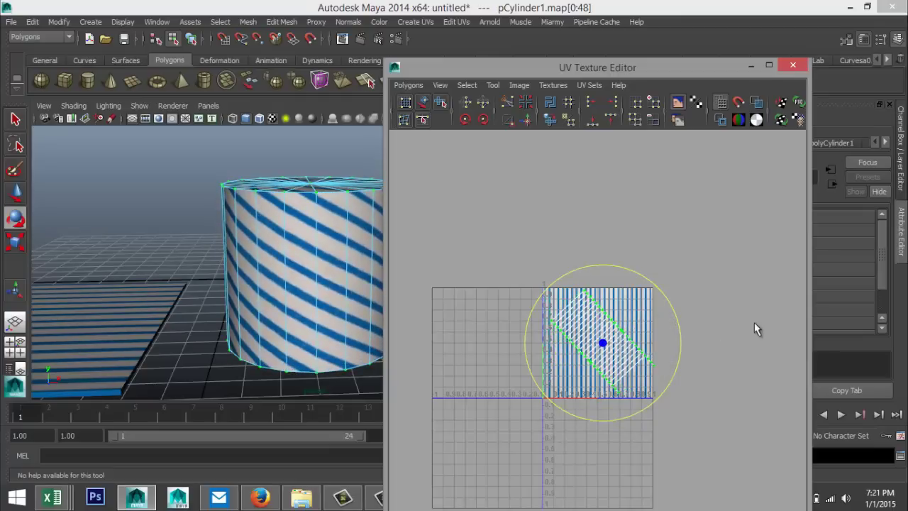
Step: Hide the UV editor, orbit the view toward the sphere and select it
left_click(751, 65)
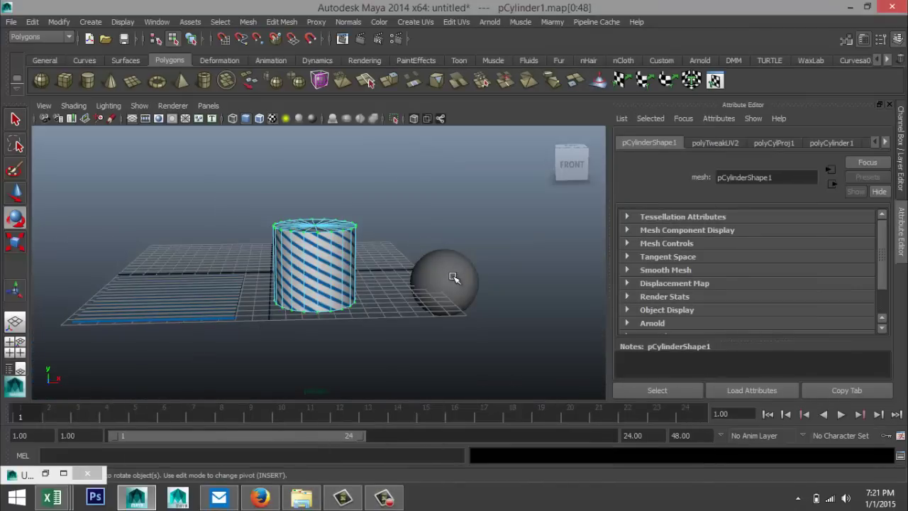
left_click_drag(454, 276, 419, 265, "alt")
middle_click_drag(464, 279, 366, 265, "alt")
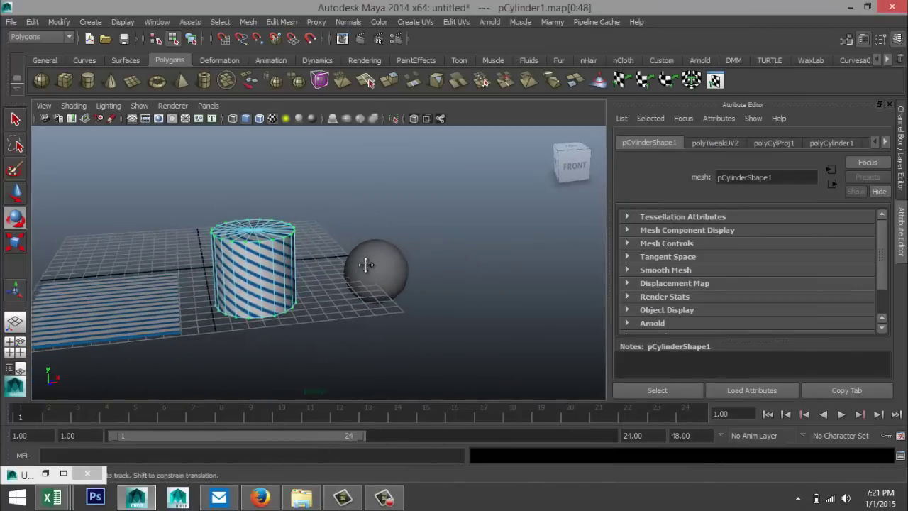
left_click(382, 265)
right_click_drag(442, 283, 462, 277, "alt")
mouse_move(462, 277)
left_mouse_down("alt")
mouse_move(422, 292)
mouse_move(358, 273)
left_mouse_up("alt")
mouse_move(359, 272)
right_mouse_down()
mouse_move(369, 254)
mouse_move(357, 367)
mouse_move(374, 449)
right_mouse_up()
left_click(375, 263)
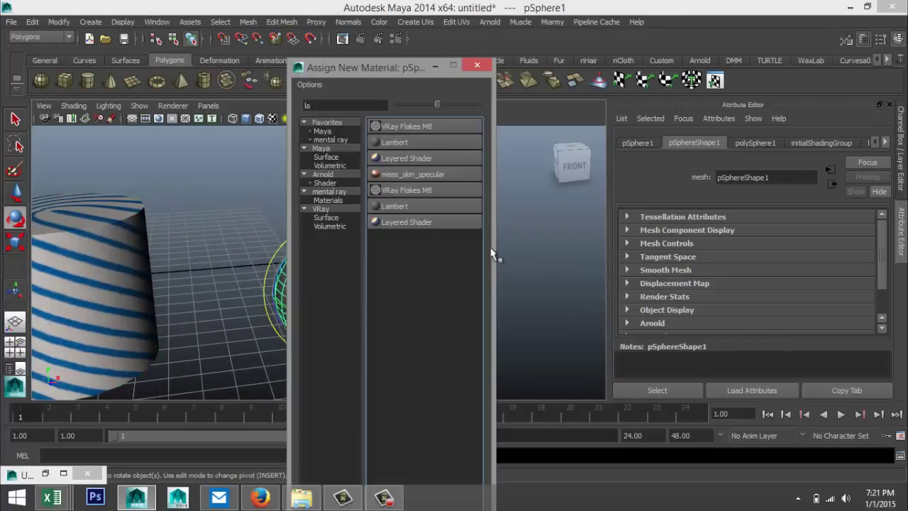
Step: Give the sphere a new lambert4 material with a file texture loading striped.jpg as its colour
left_click(410, 143)
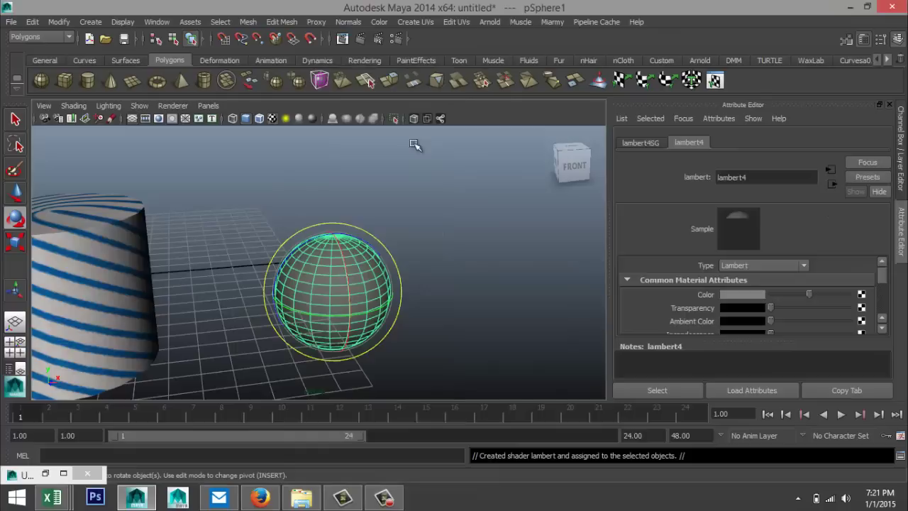
left_click(862, 296)
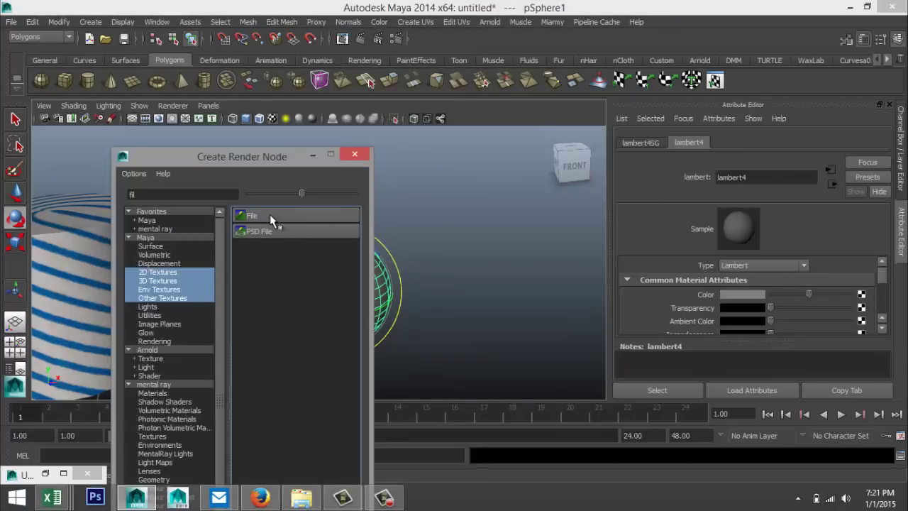
left_click(269, 214)
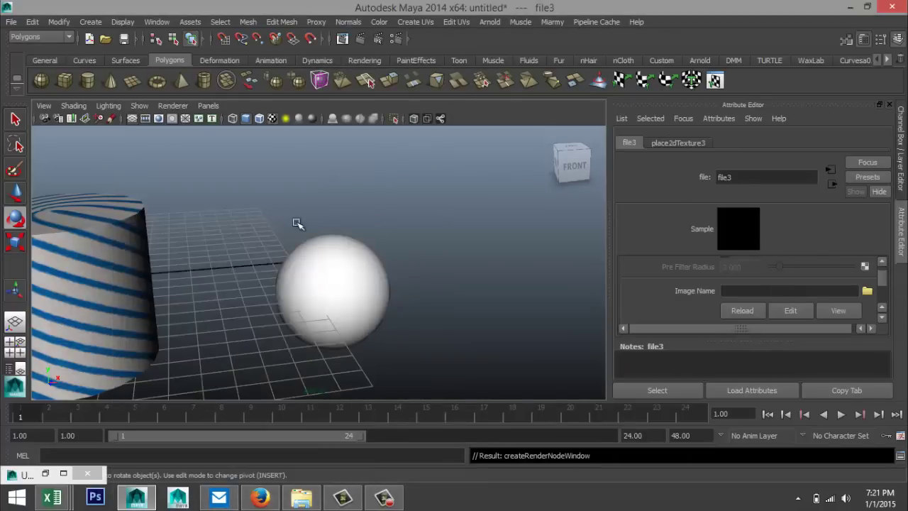
left_click(867, 291)
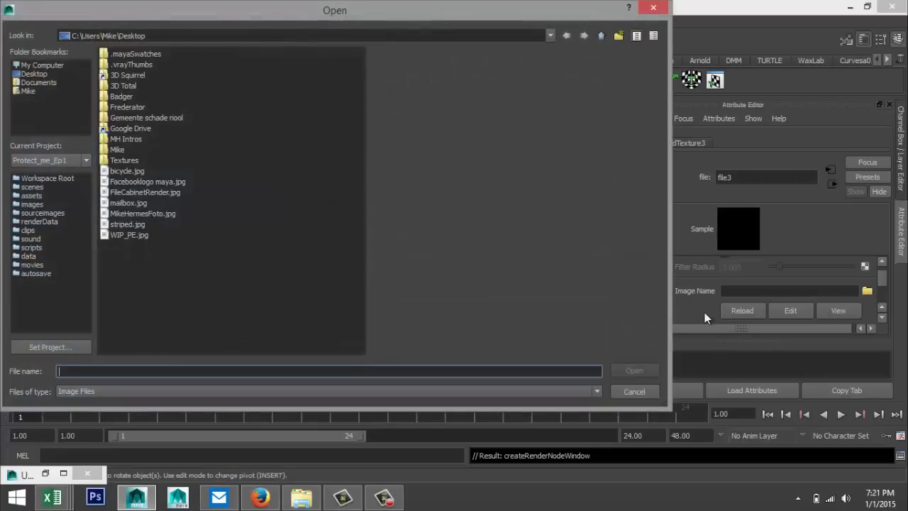
left_click(121, 224)
left_click(633, 372)
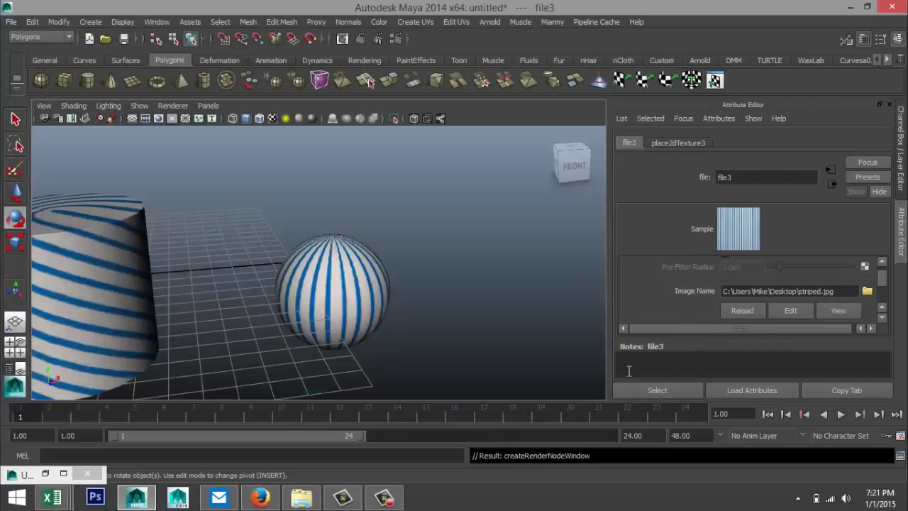
scroll(423, 332, "up", 3)
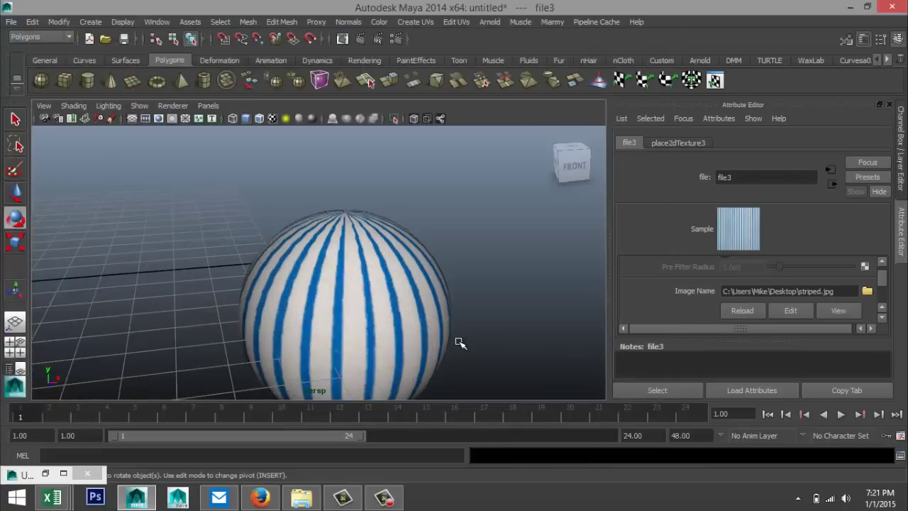
left_click_drag(460, 343, 377, 274, "alt")
left_click(368, 251)
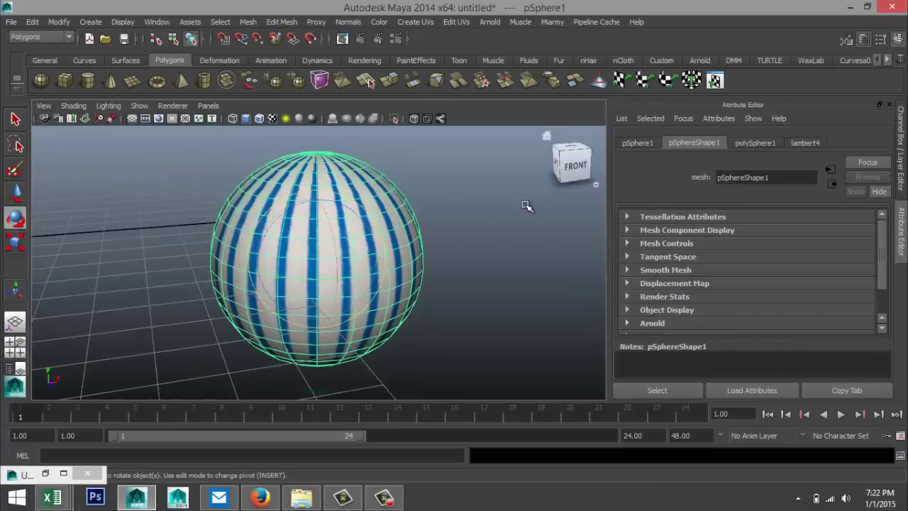
left_click(458, 22)
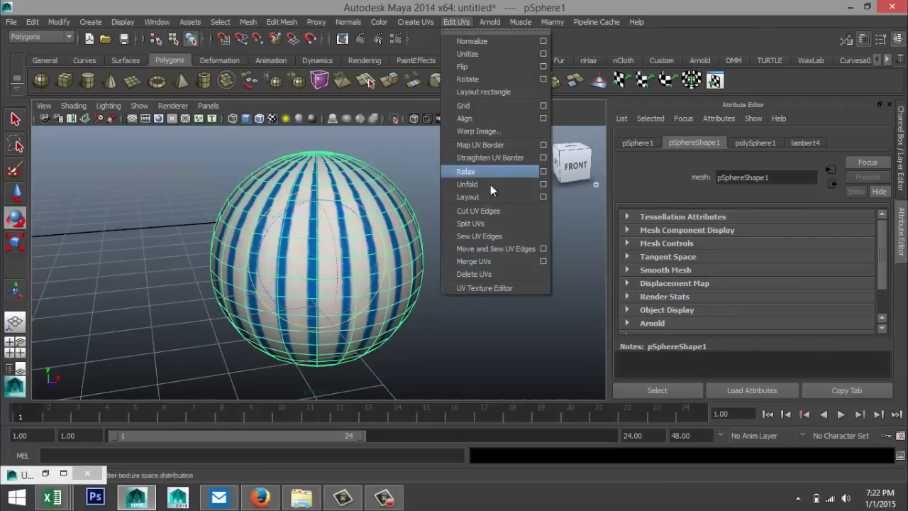
left_click(528, 287)
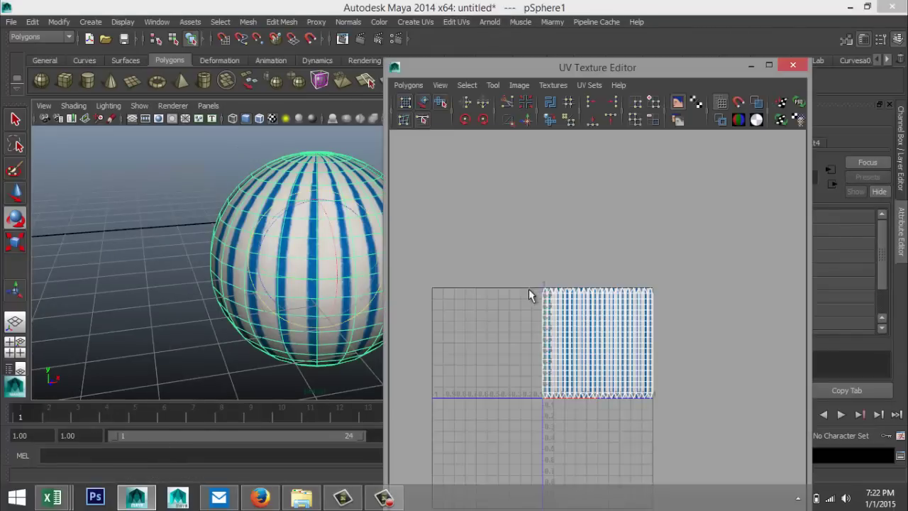
scroll(628, 351, "up", 10)
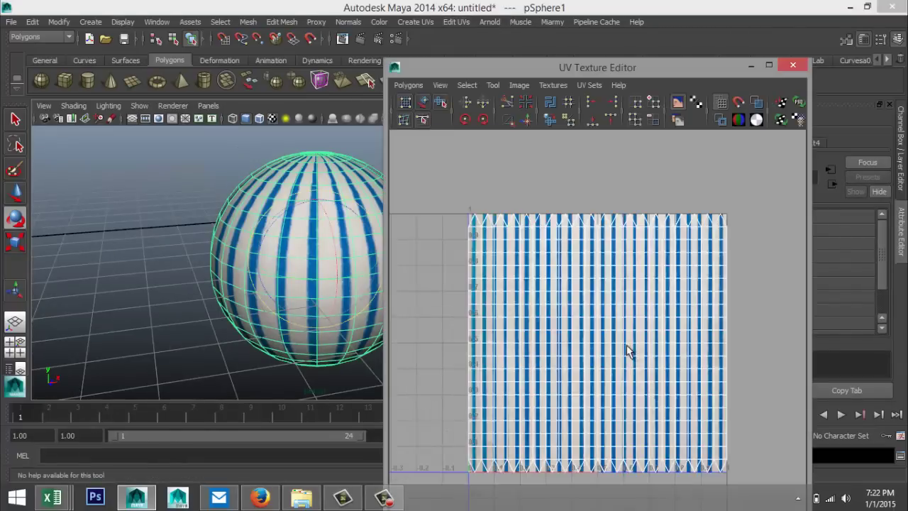
scroll(528, 270, "down", 2)
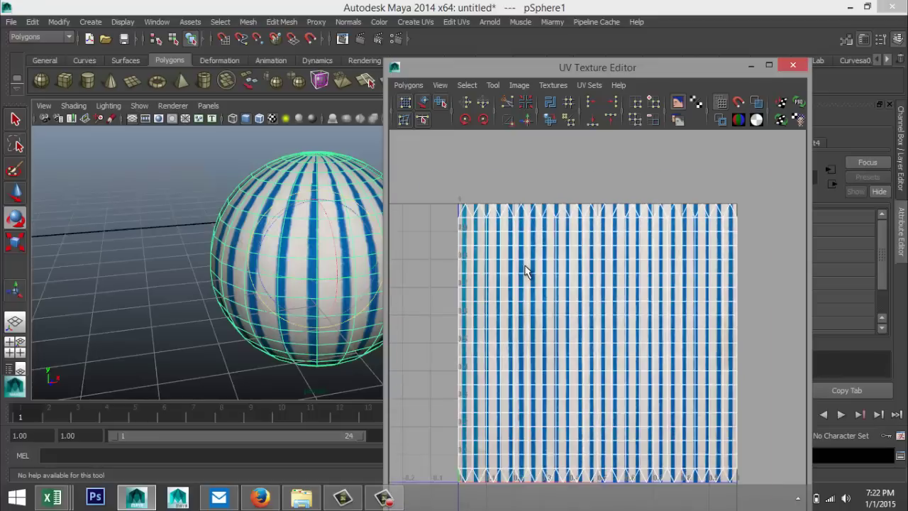
scroll(528, 269, "up", 2)
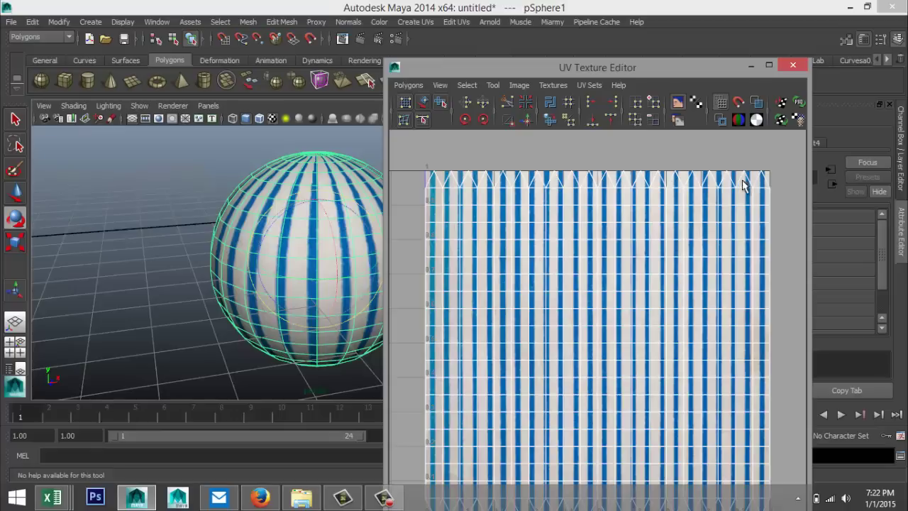
left_click(750, 66)
left_click(501, 280)
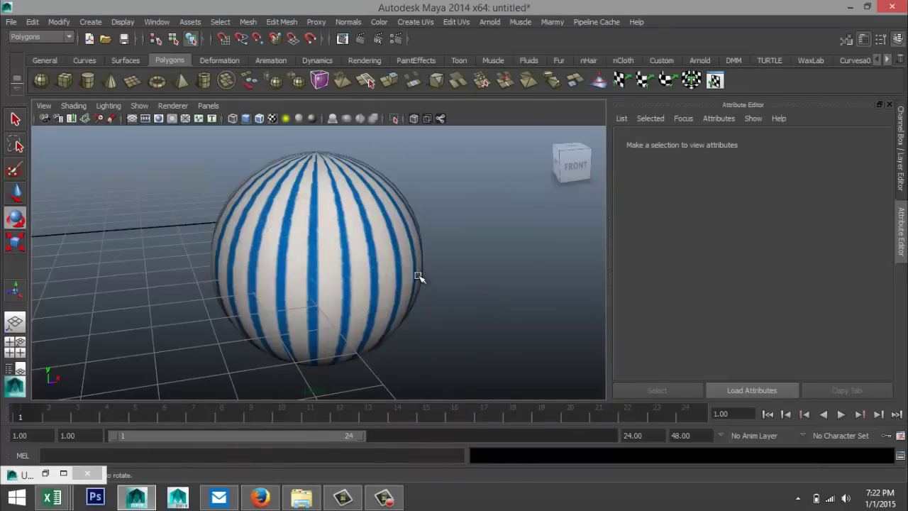
left_click(387, 263)
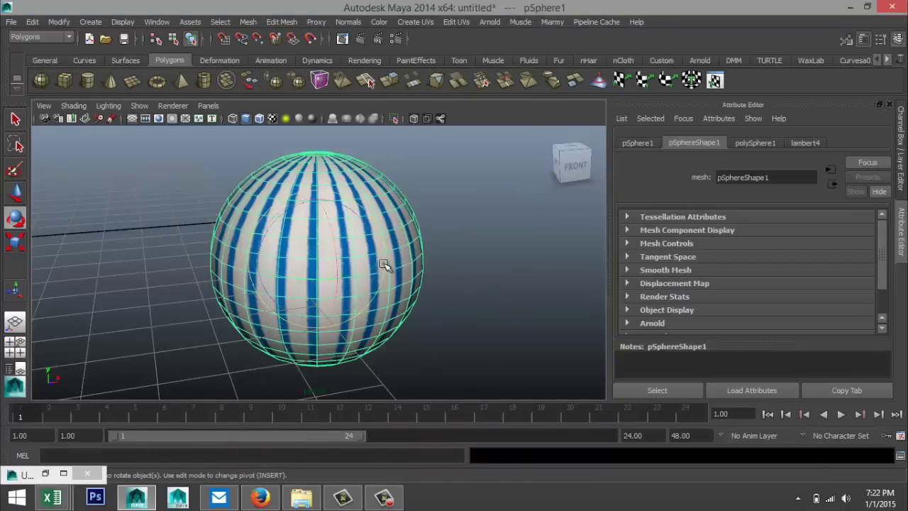
Step: Apply spherical UV mapping to the sphere and select all its UVs in the UV Texture Editor
left_click(422, 23)
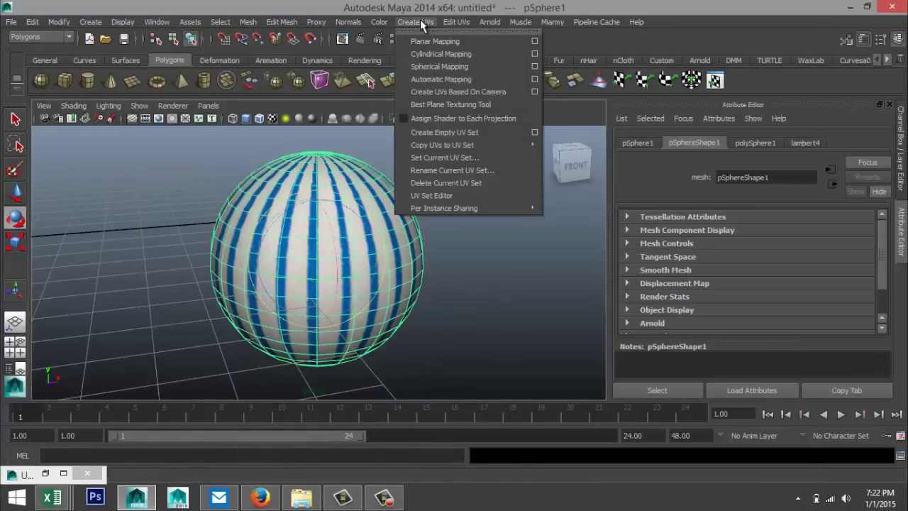
left_click(439, 67)
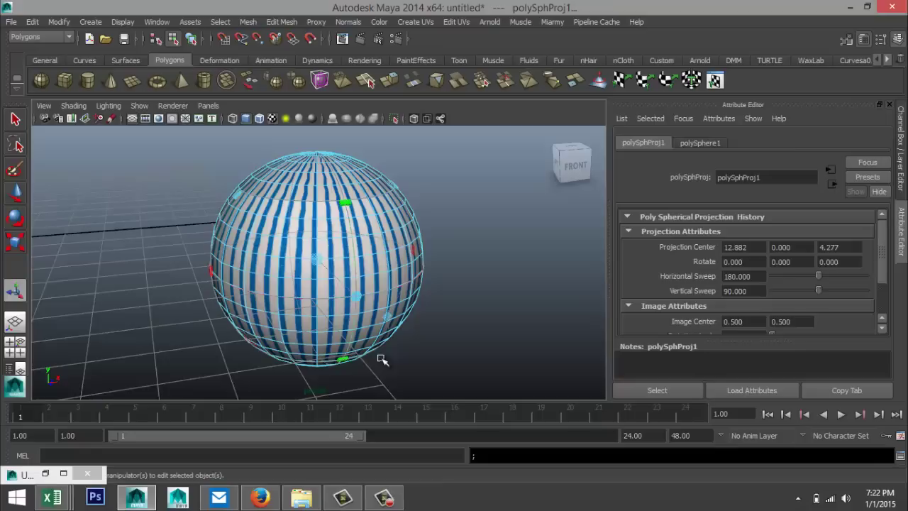
left_click(471, 21)
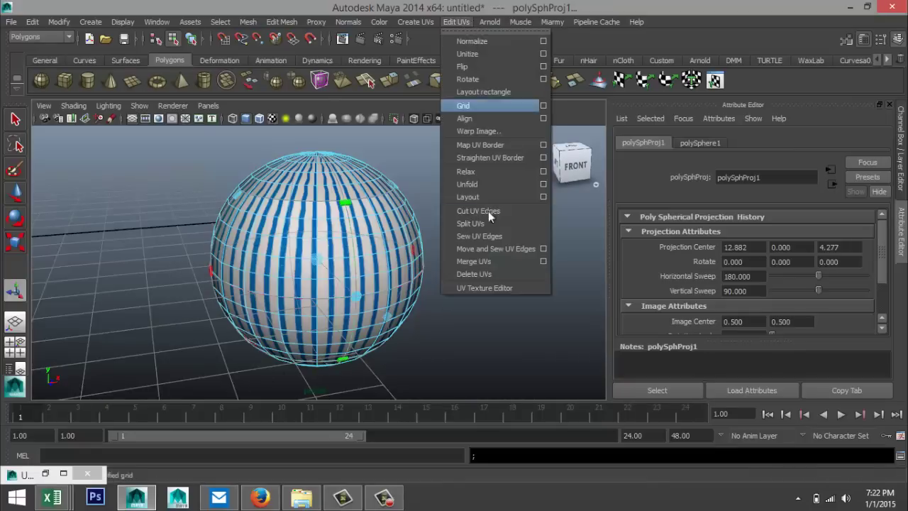
left_click(530, 286)
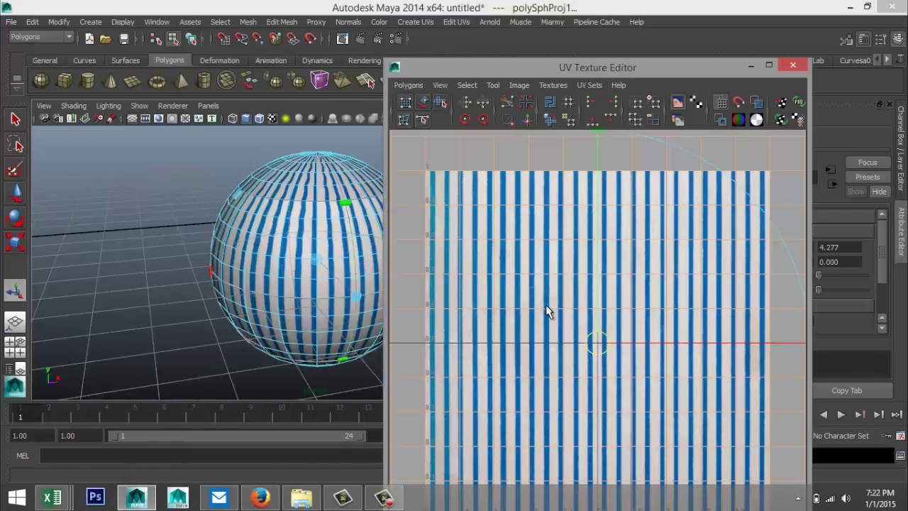
right_click(589, 301)
right_click_drag(624, 302, 627, 302)
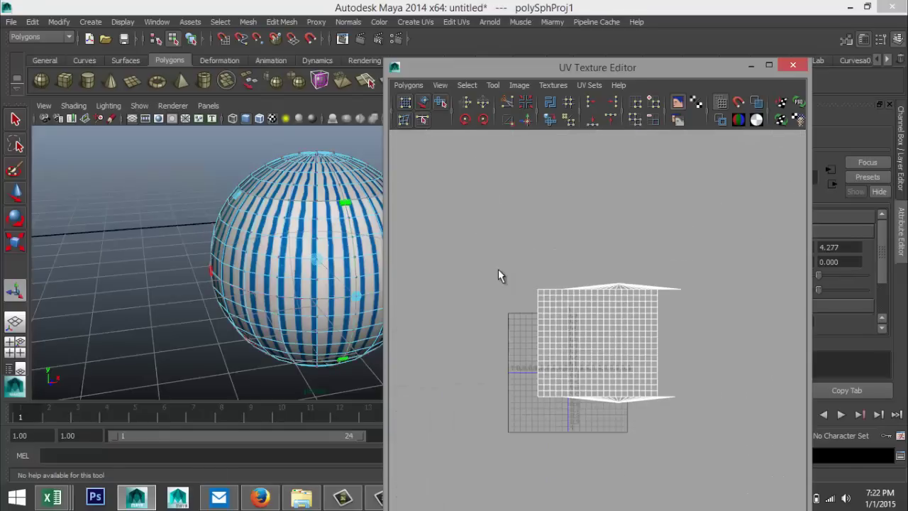
left_click_drag(740, 457, 741, 461)
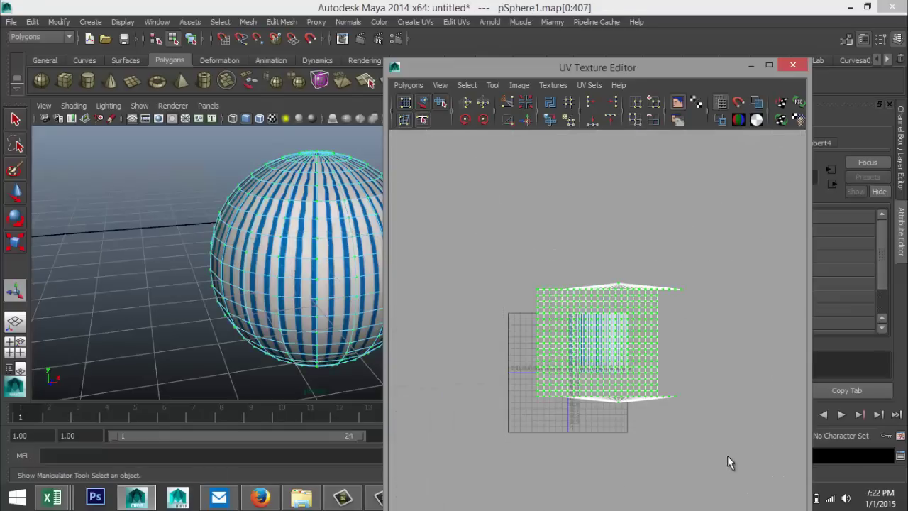
Step: Scale down and rotate the sphere's UVs so wider stripes twist diagonally
key("r")
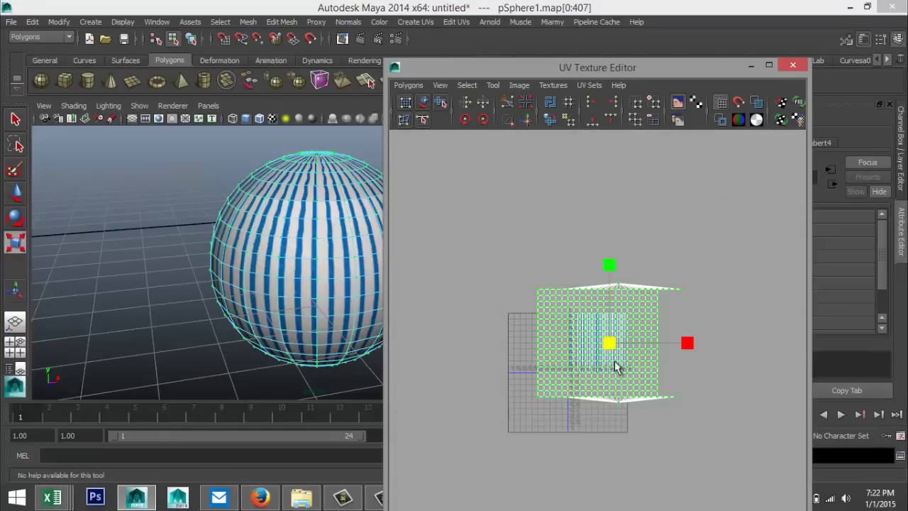
left_click_drag(612, 352, 563, 367)
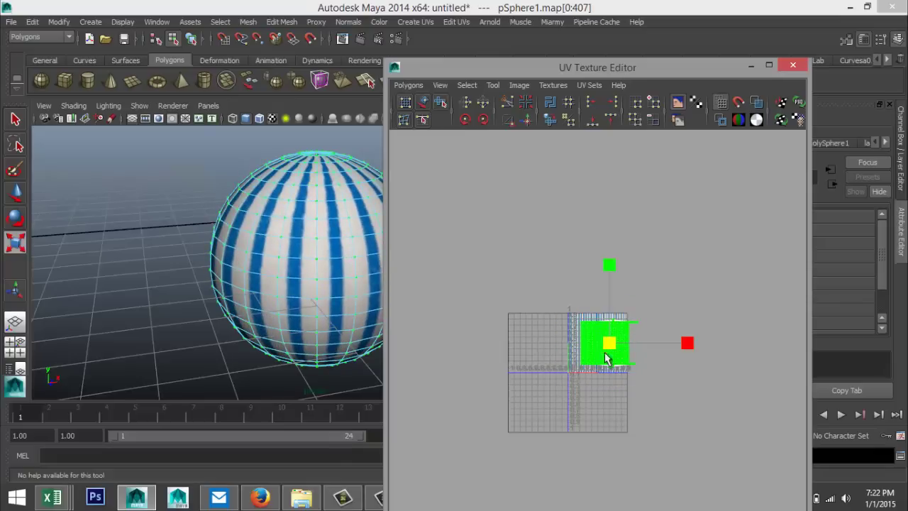
key("e")
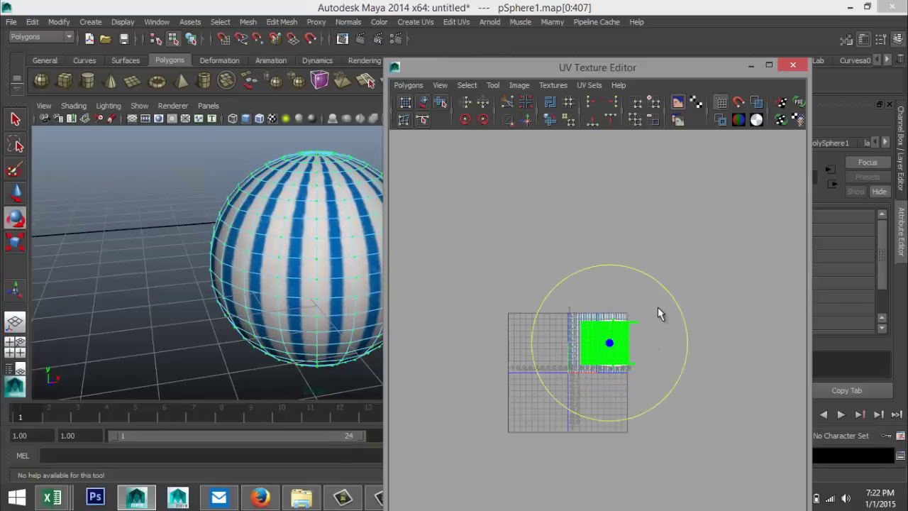
left_click_drag(664, 290, 635, 311)
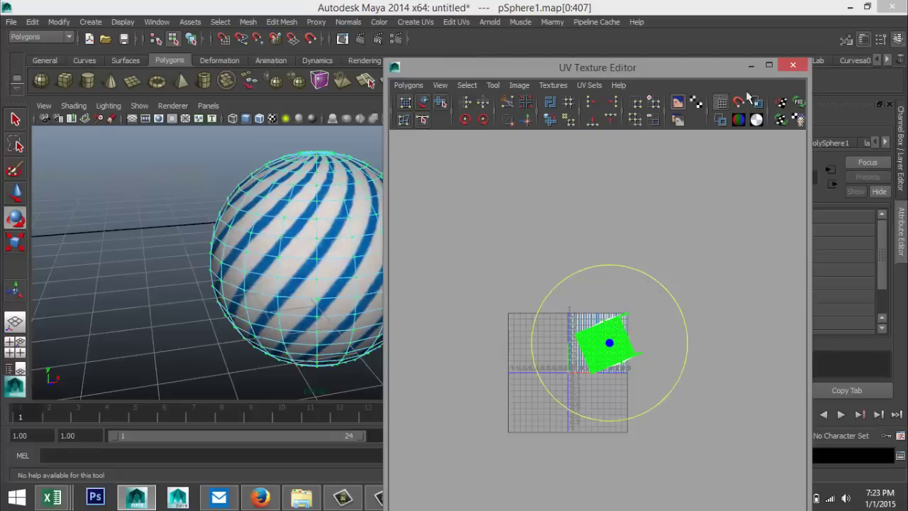
Step: Hide the UV editor, clear the selection and frame the plane, cylinder and sphere together
left_click(751, 66)
scroll(484, 232, "down", 3)
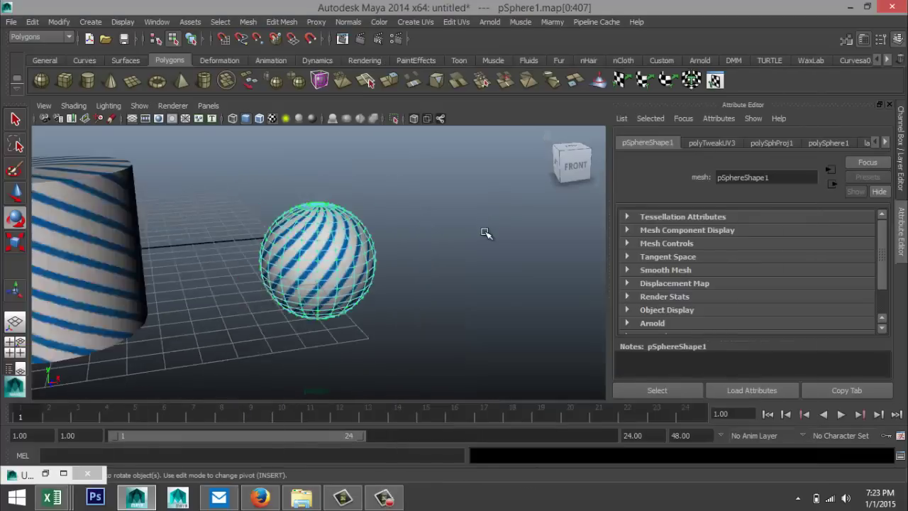
scroll(484, 232, "down", 3)
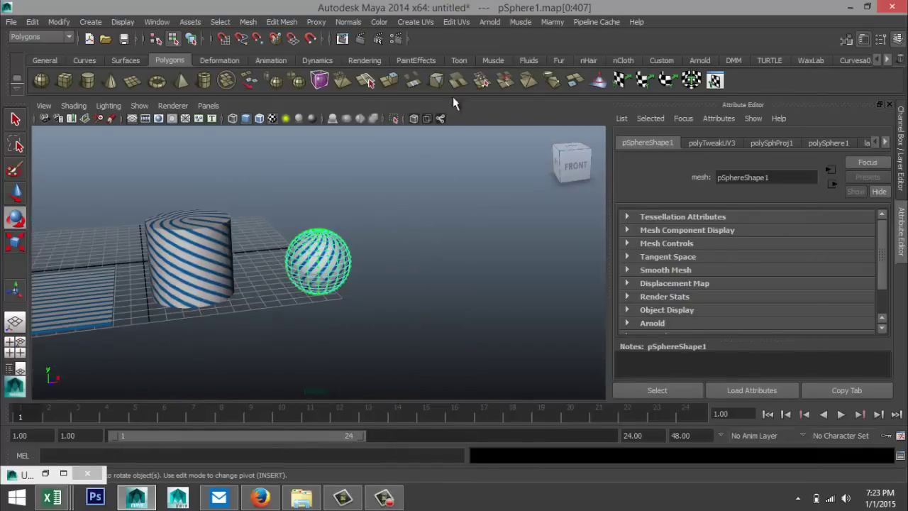
left_click(419, 23)
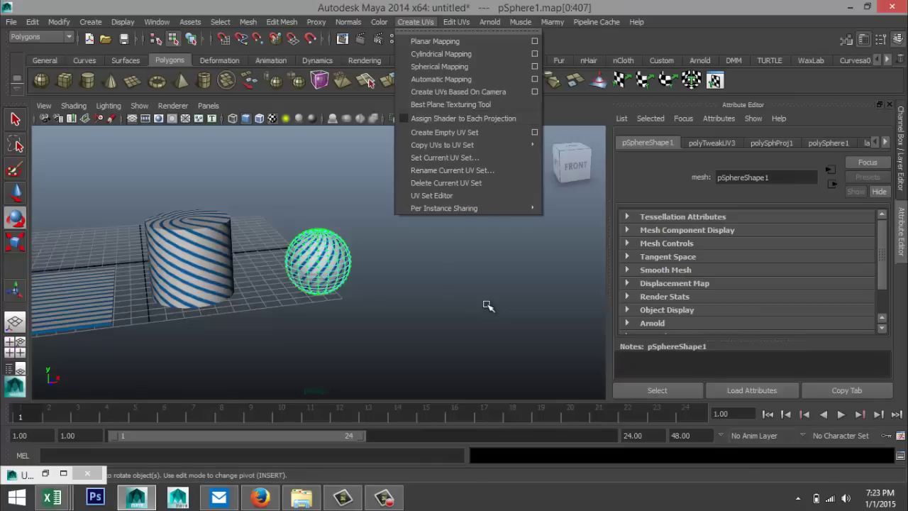
left_click(441, 322)
left_click_drag(442, 309, 510, 318, "alt")
scroll(527, 310, "up", 5)
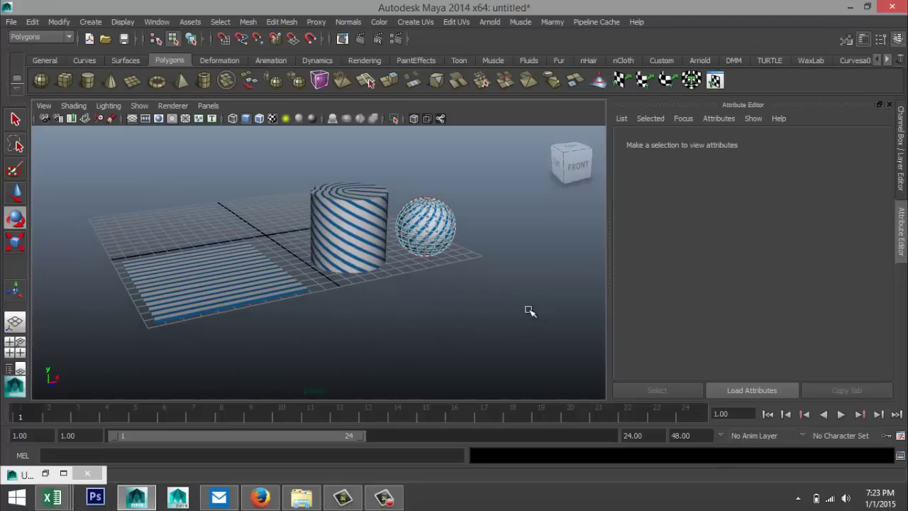
mouse_move(468, 296)
middle_mouse_down("alt")
mouse_move(458, 296)
mouse_move(478, 298)
middle_mouse_up("alt")
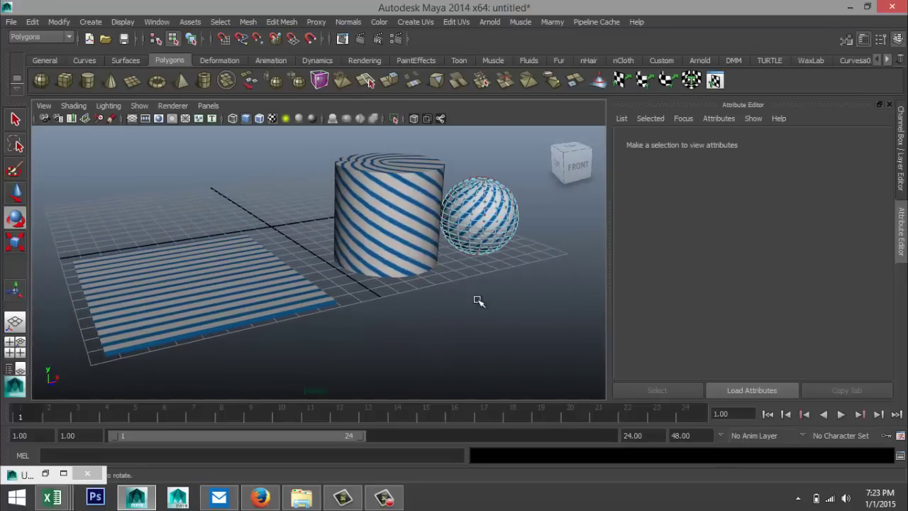